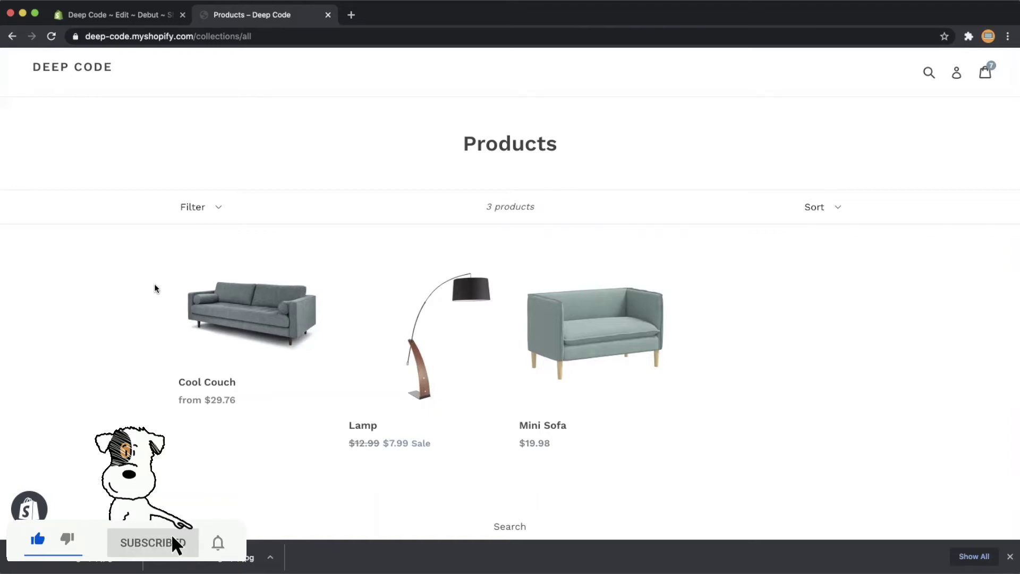
Find product-card-grid.liquid via the theme file search and open it in the code editor
{"action": "left_click", "coordinate": [134, 19]}
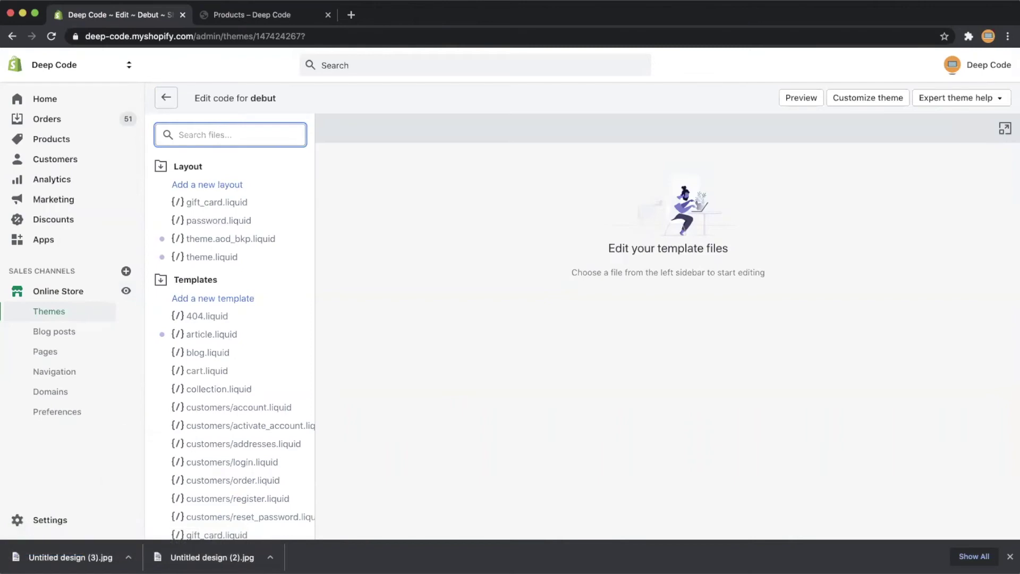
{"action": "type", "text": "pr"}
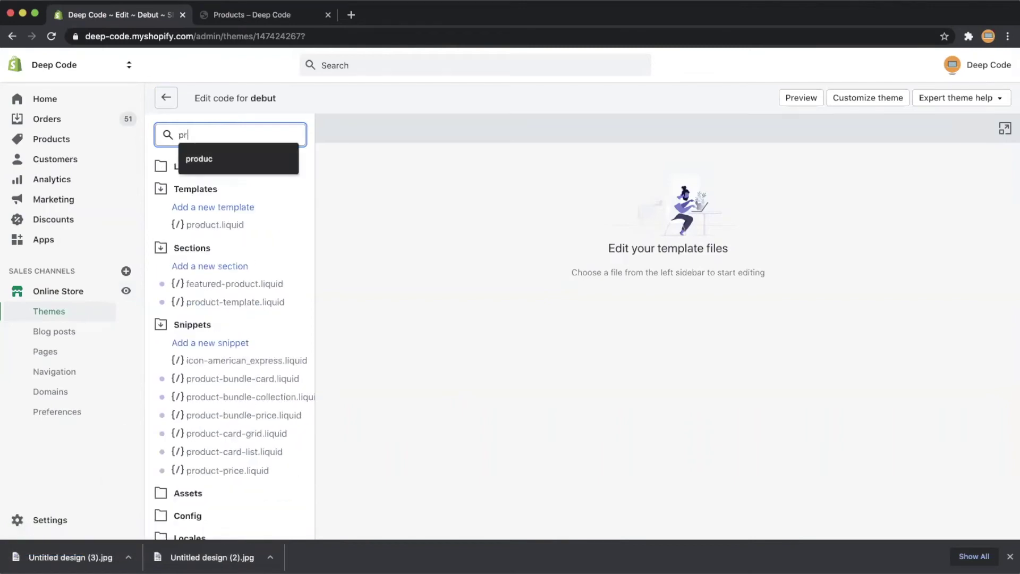
{"action": "type", "text": "oduct-ca"}
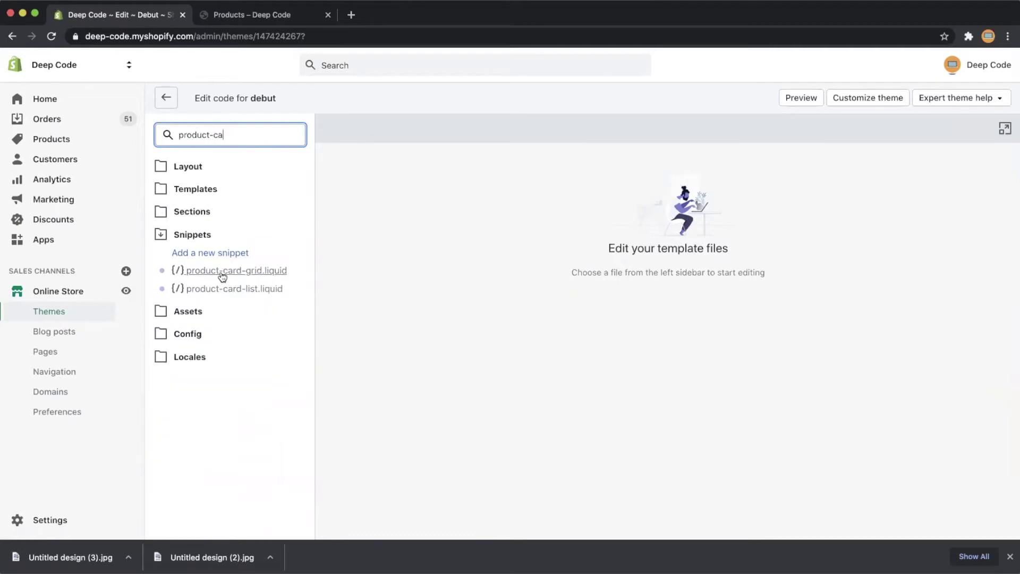
{"action": "left_click", "coordinate": [223, 273]}
Select the whole product image tag on line 8
{"action": "left_click", "coordinate": [489, 268]}
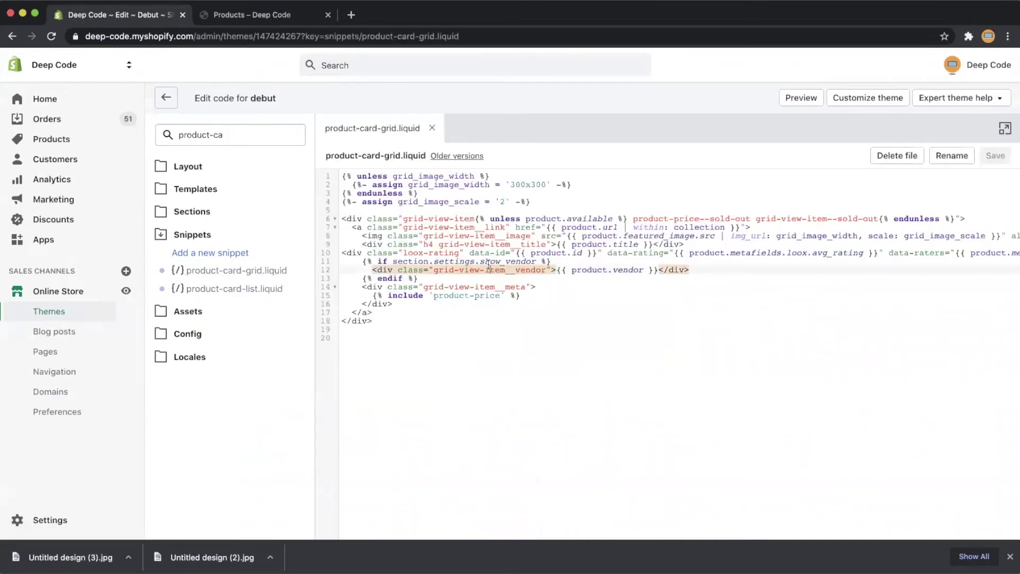
{"action": "left_click", "coordinate": [418, 210]}
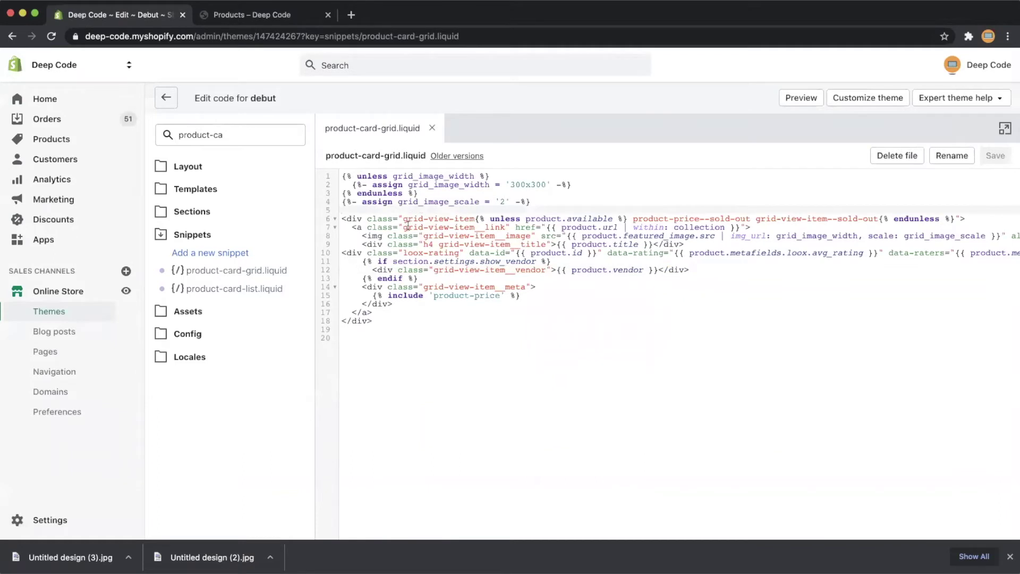
{"action": "double_click", "coordinate": [410, 236]}
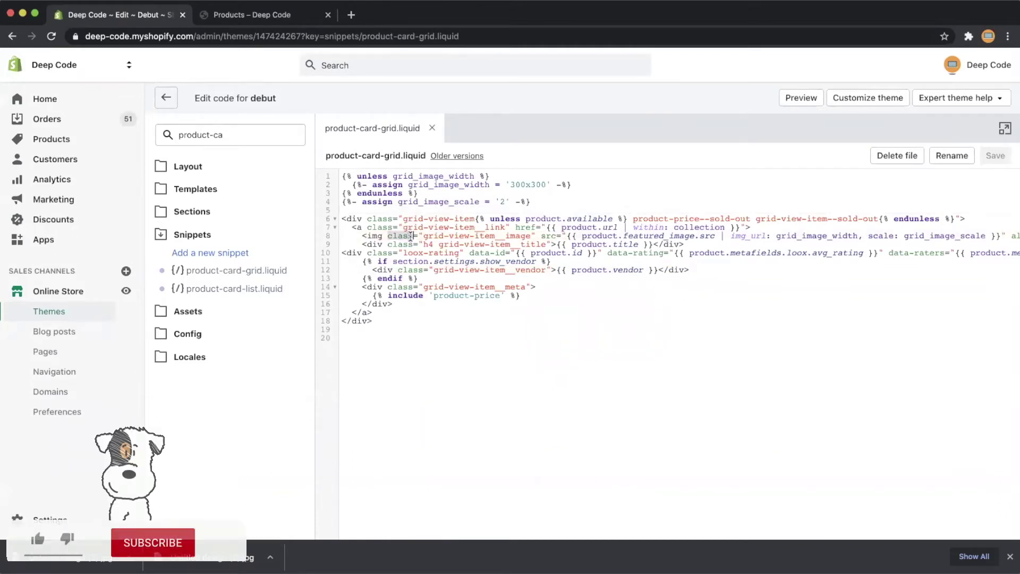
{"action": "triple_click", "coordinate": [420, 235]}
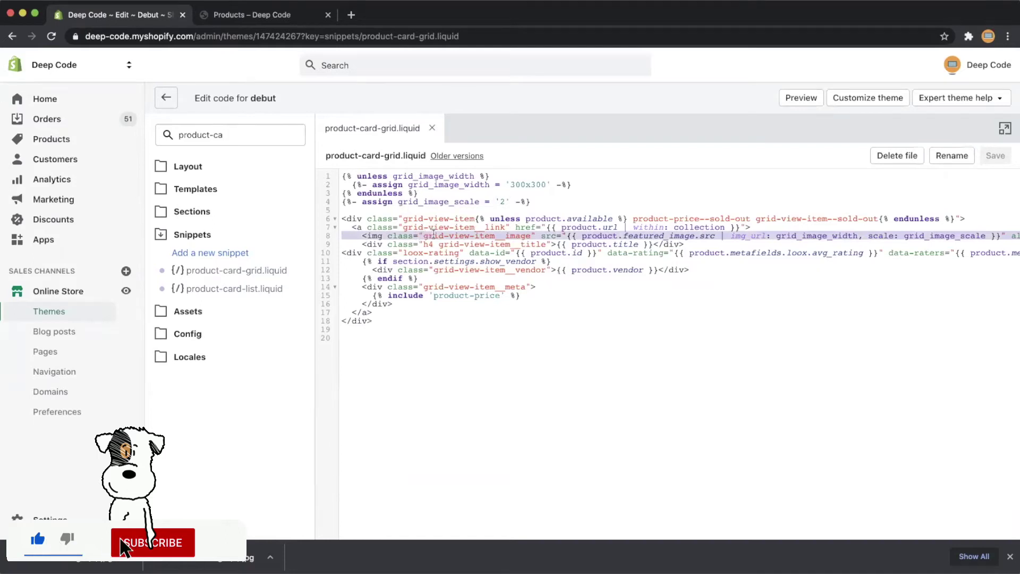
Paste a duplicate of the product image tag below the original, with its extra indentation removed
{"action": "right_click", "coordinate": [434, 238]}
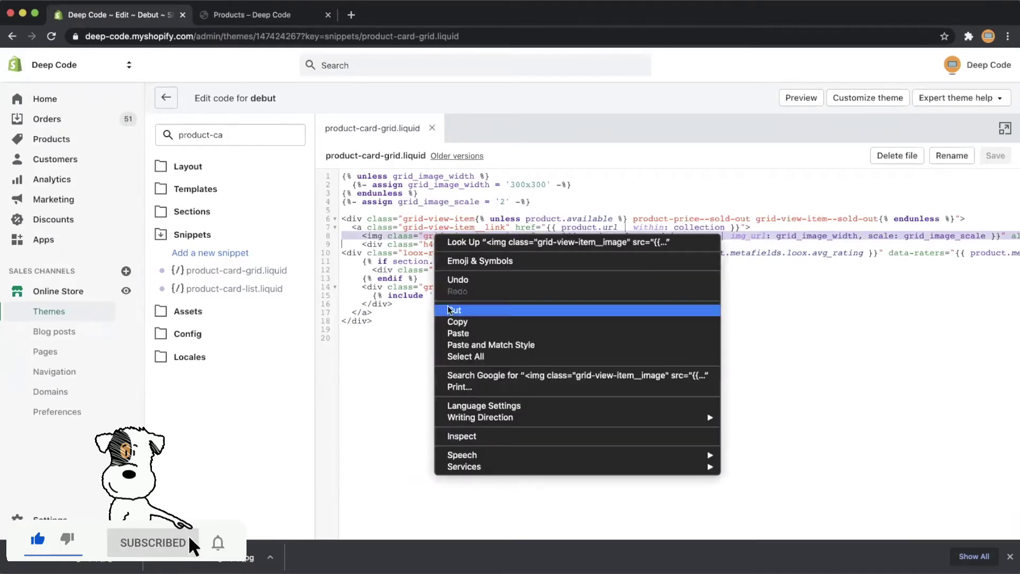
{"action": "left_click", "coordinate": [456, 322]}
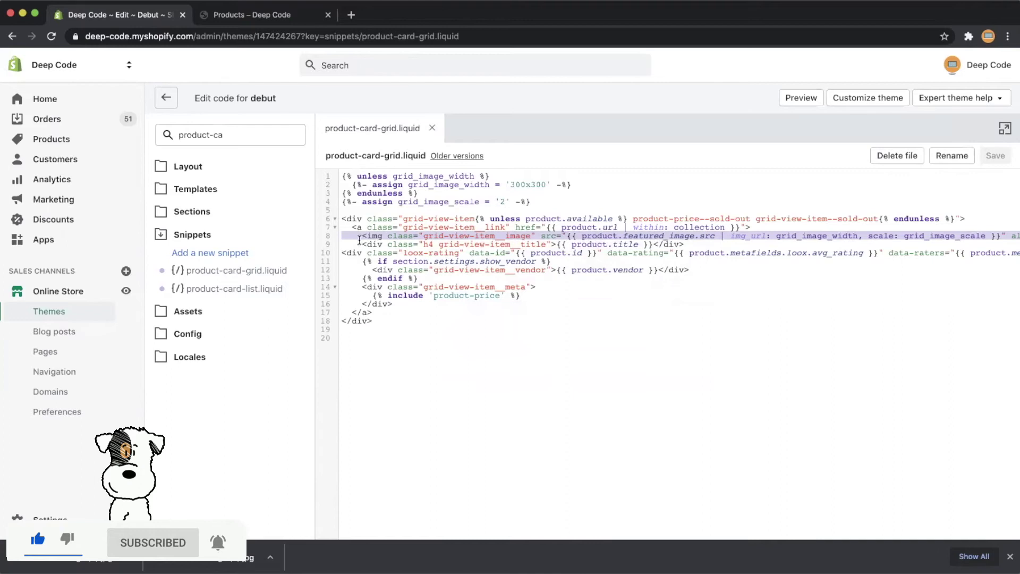
{"action": "key", "text": "Return"}
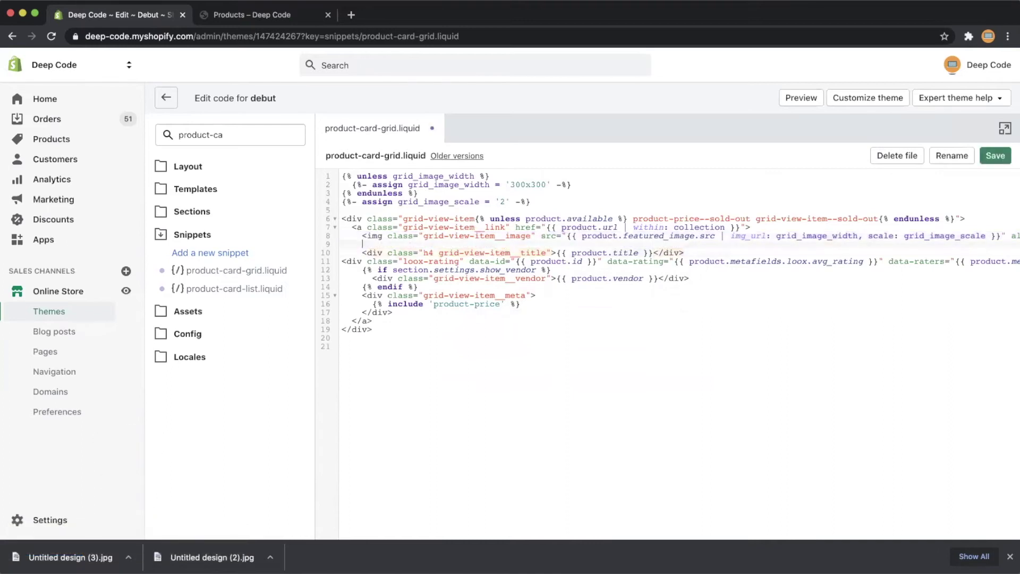
{"action": "key", "text": "ctrl+v"}
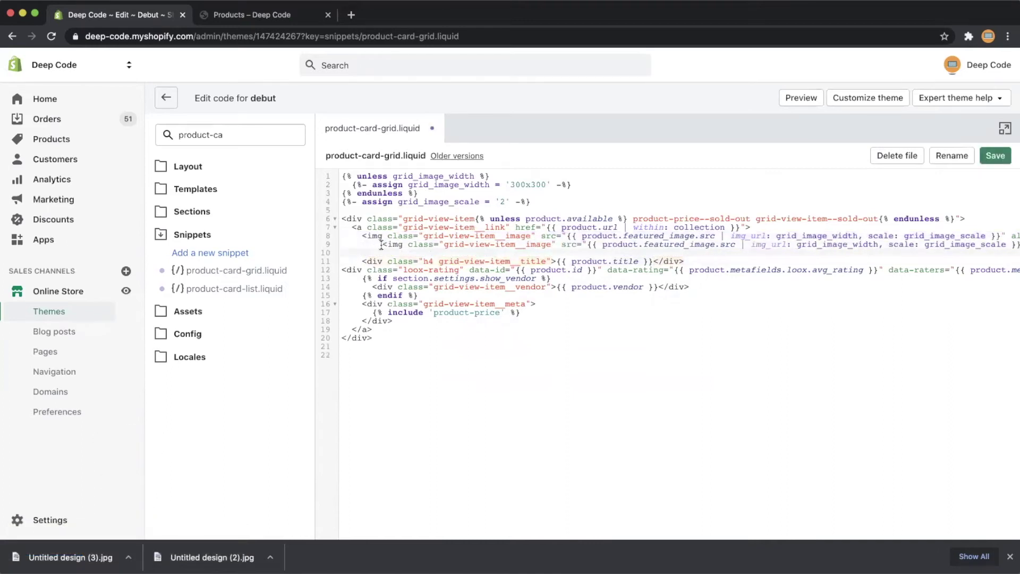
{"action": "left_click", "coordinate": [381, 245]}
{"action": "key", "text": "BackSpace"}
{"action": "key", "text": "BackSpace"}
{"action": "key", "text": "BackSpace"}
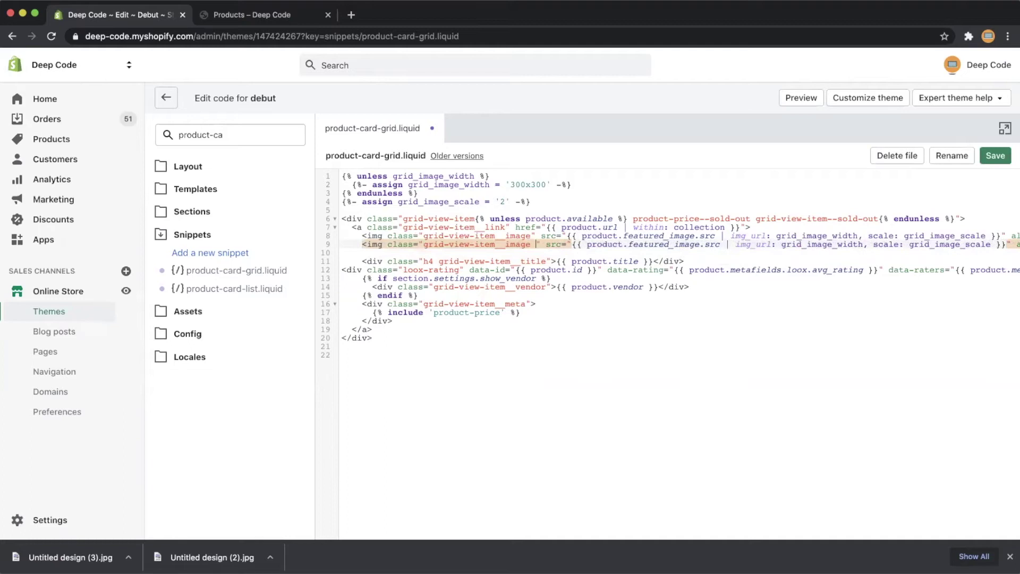
Add class 'alt' to the copied image tag and 'featured' to the original
{"action": "type", "text": "alt"}
{"action": "left_click", "coordinate": [534, 235]}
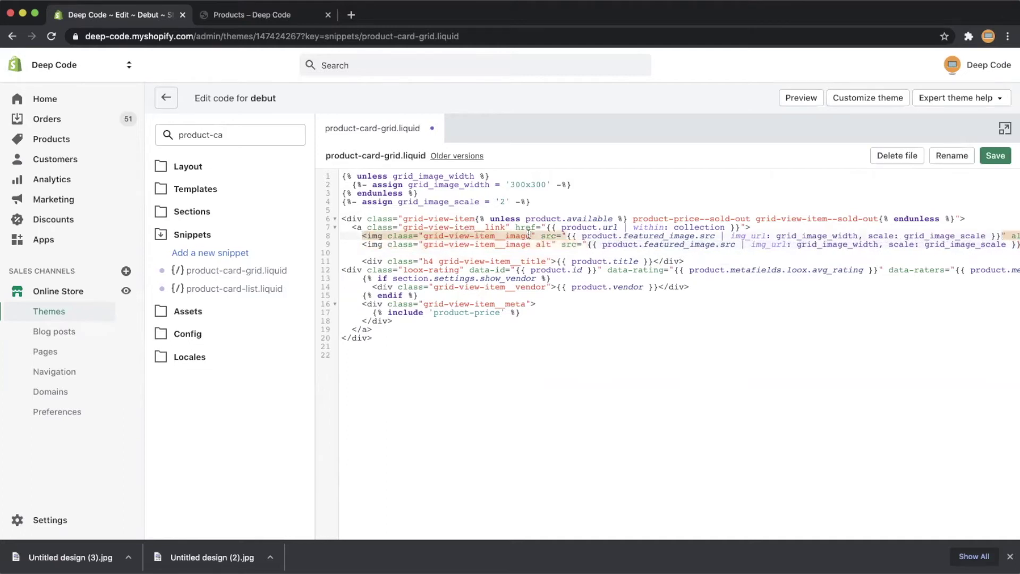
{"action": "type", "text": "feat"}
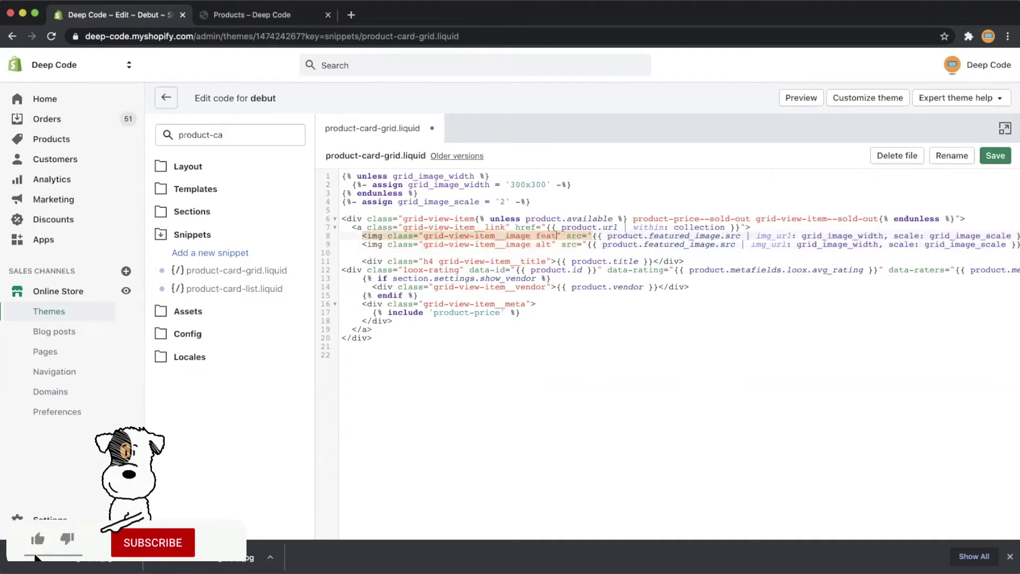
{"action": "type", "text": "ured"}
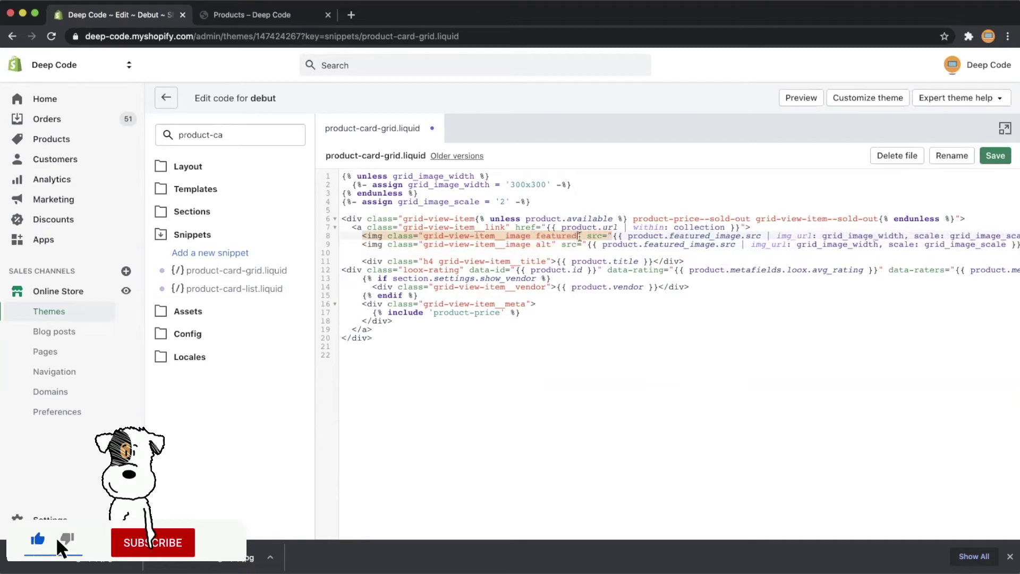
Replace featured_image with images[1] in the second image's src and alt text
{"action": "double_click", "coordinate": [650, 245]}
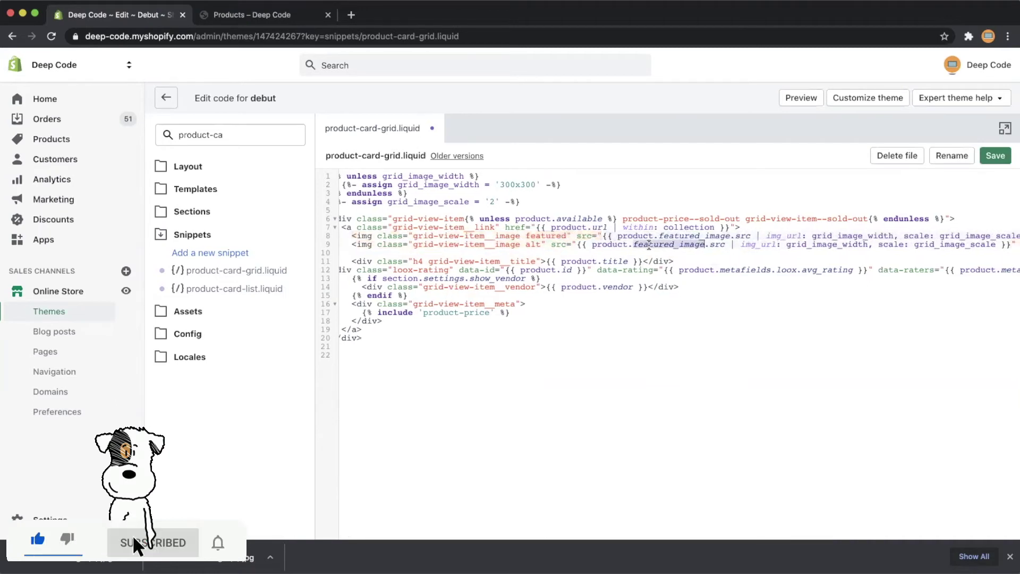
{"action": "type", "text": "ima"}
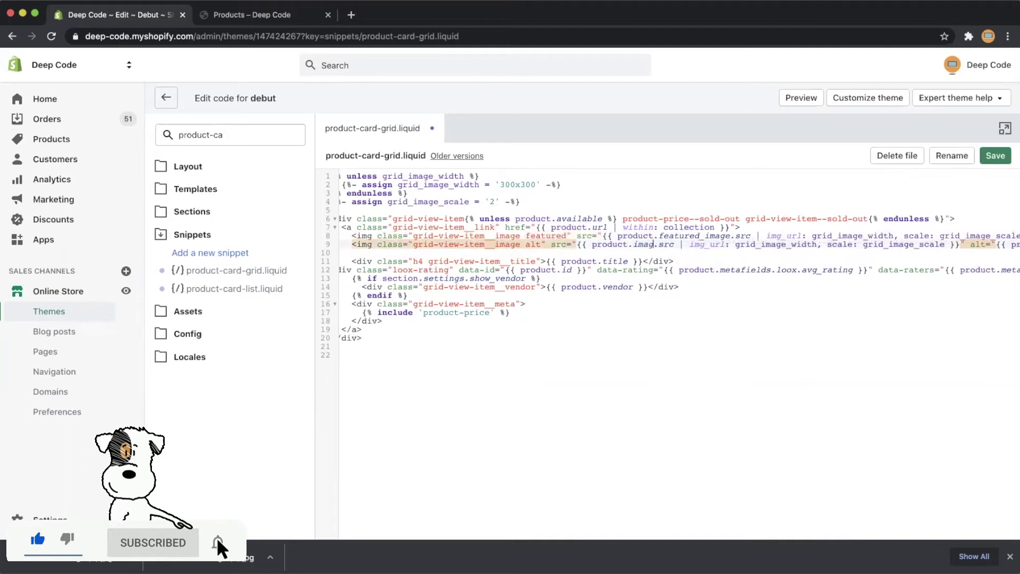
{"action": "type", "text": "ges"}
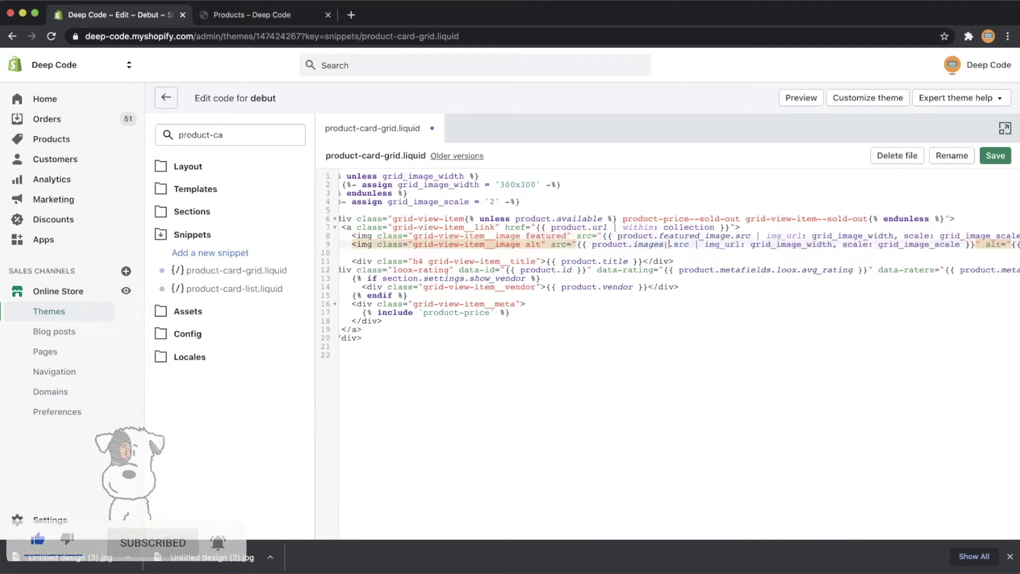
{"action": "type", "text": "[1"}
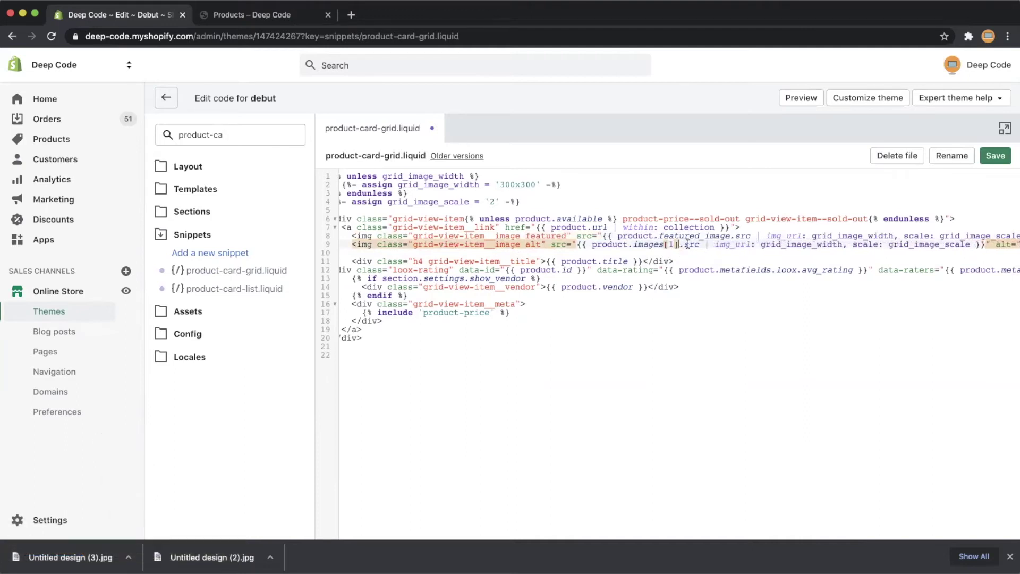
{"action": "scroll", "coordinate": [688, 244], "scroll_direction": "right", "scroll_amount": 3}
{"action": "scroll", "coordinate": [744, 244], "scroll_direction": "right", "scroll_amount": 3}
{"action": "scroll", "coordinate": [797, 243], "scroll_direction": "right", "scroll_amount": 2}
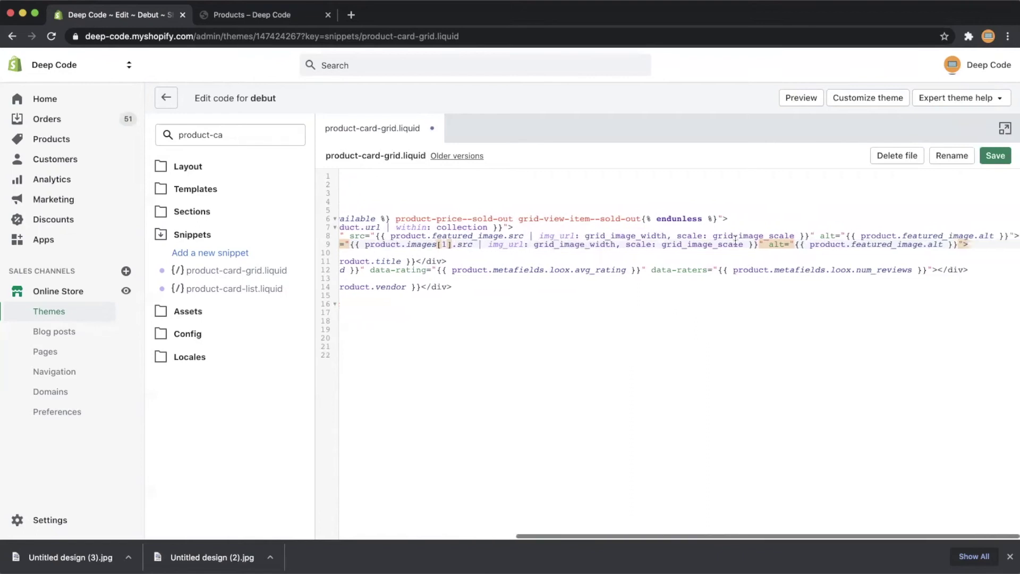
{"action": "double_click", "coordinate": [882, 244]}
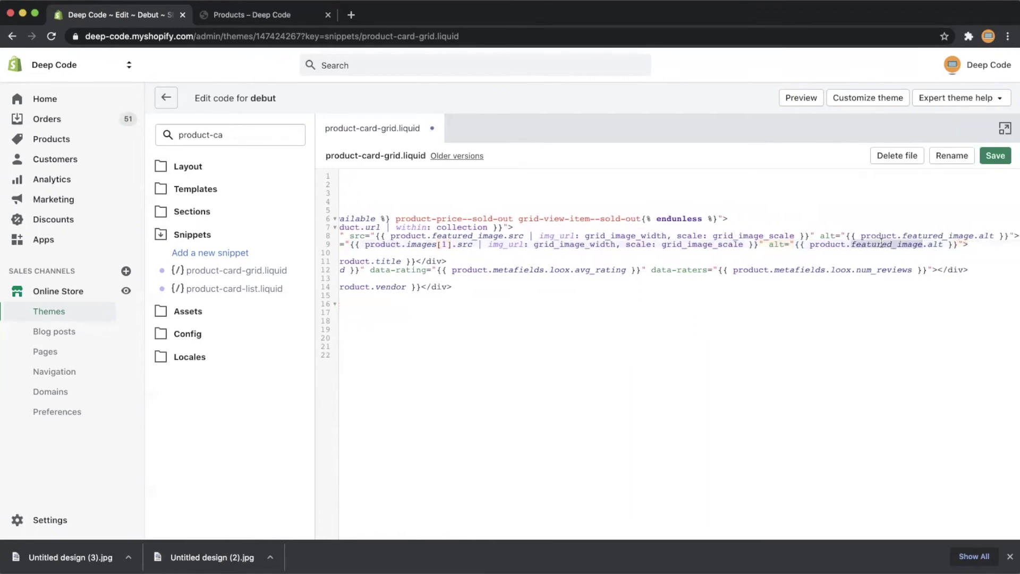
{"action": "type", "text": "images[1"}
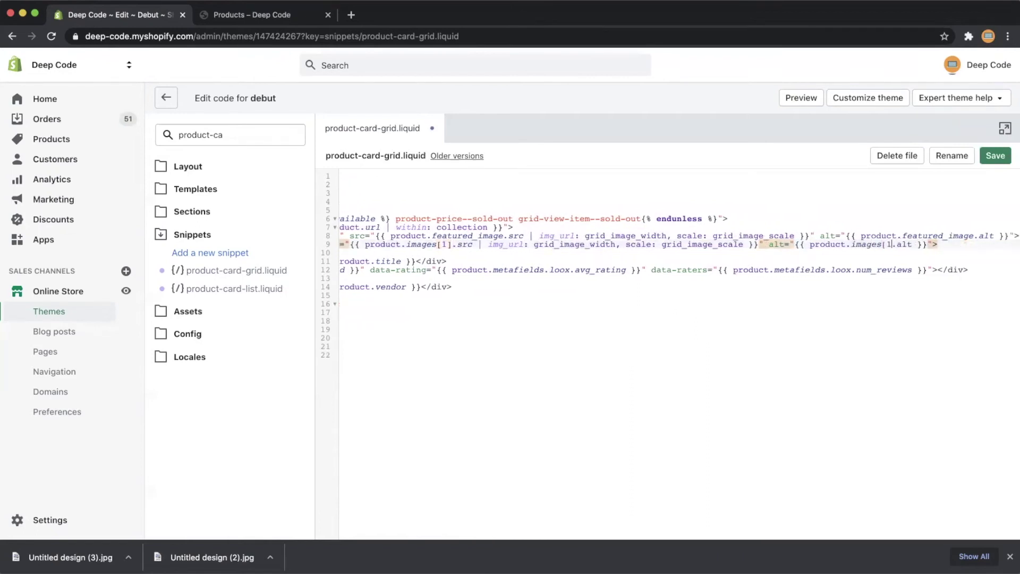
{"action": "type", "text": "]"}
{"action": "scroll", "coordinate": [750, 244], "scroll_direction": "left", "scroll_amount": 5}
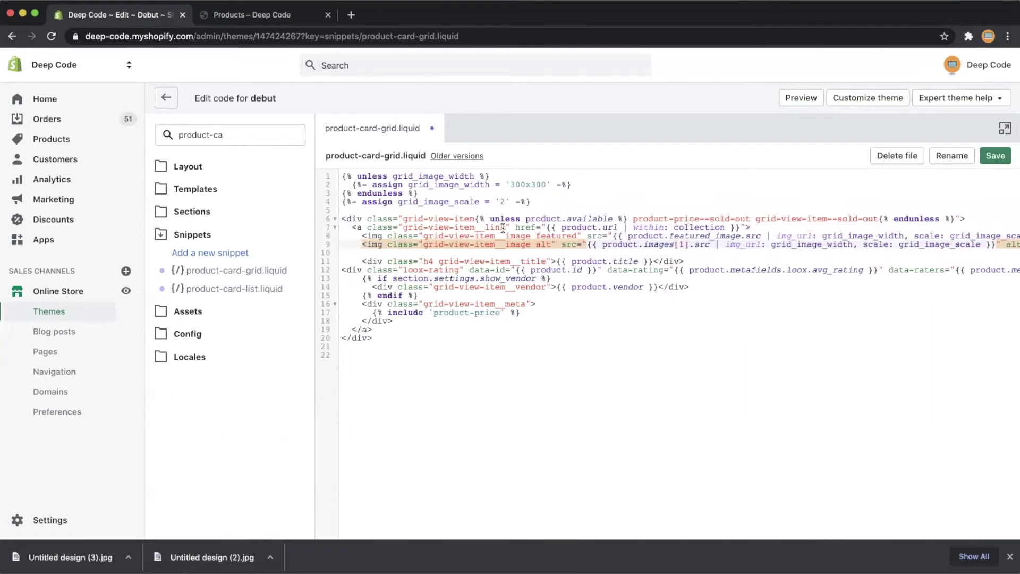
Copy the grid-view-item__link class name and save the product card snippet
{"action": "left_click_drag", "start_coordinate": [505, 228], "coordinate": [420, 225]}
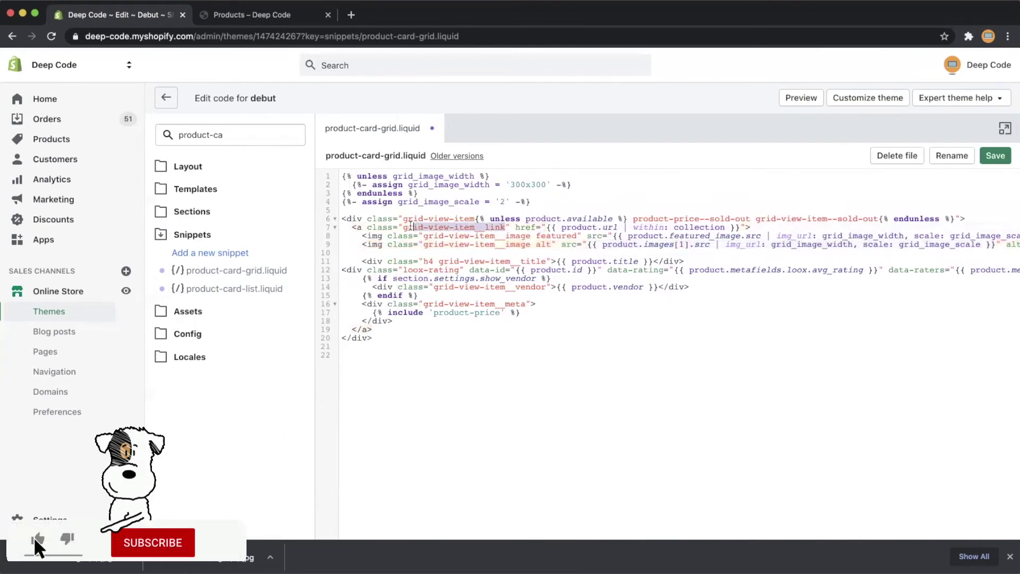
{"action": "right_click", "coordinate": [426, 226]}
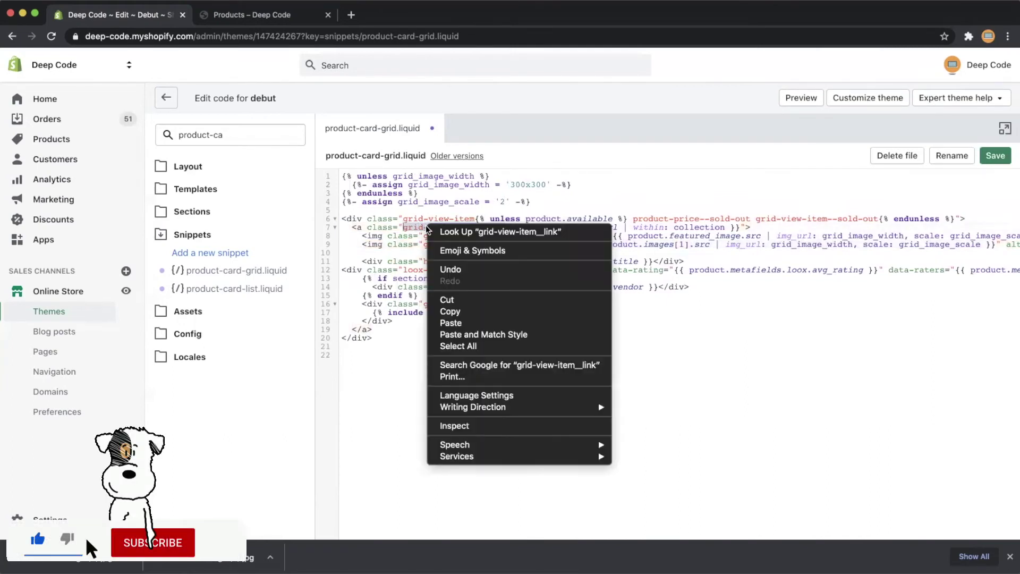
{"action": "left_click", "coordinate": [457, 312]}
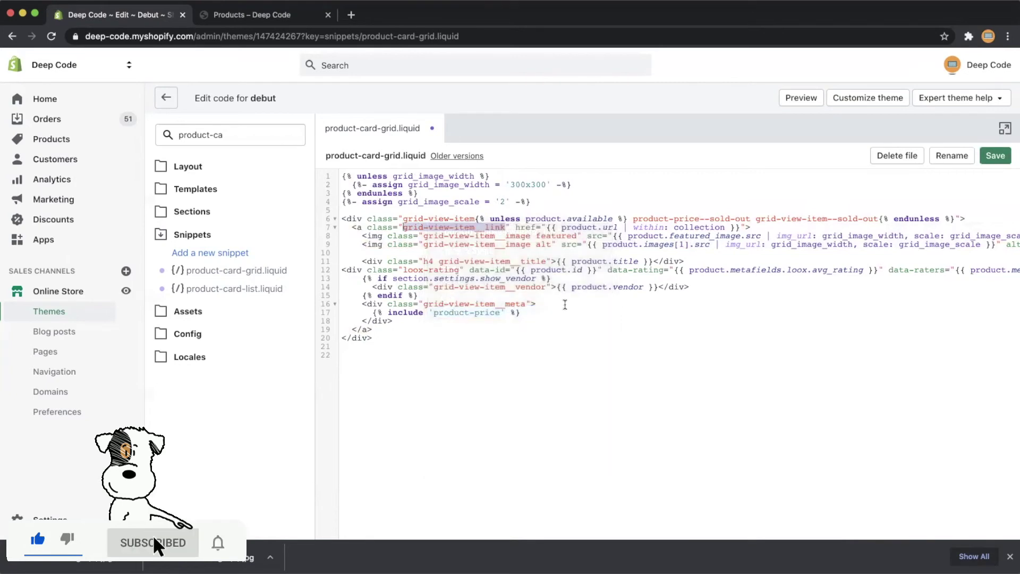
{"action": "left_click", "coordinate": [996, 156]}
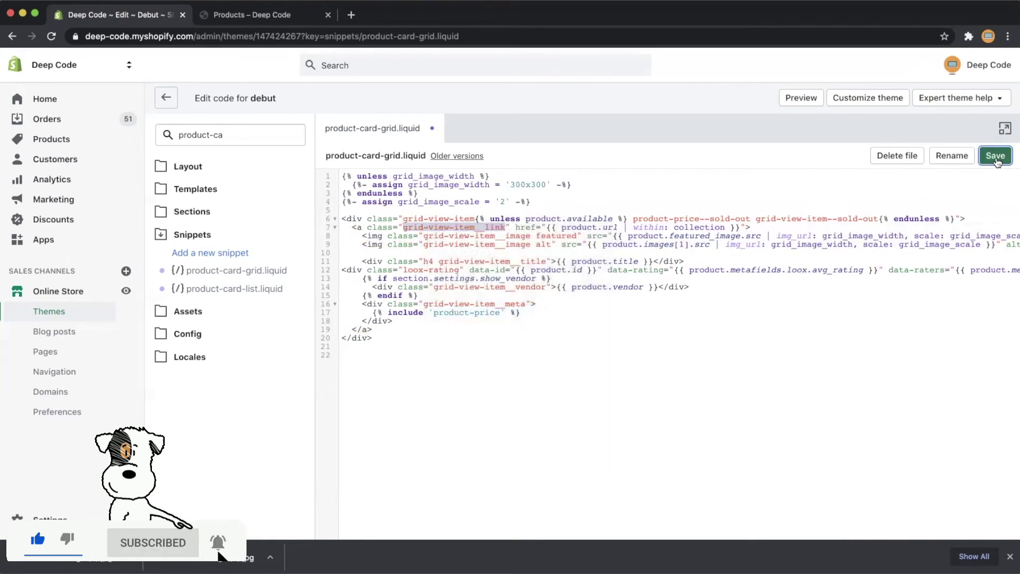
Paste grid-view-item__link into line 8's src and select the old file-search text
{"action": "left_click", "coordinate": [603, 236]}
{"action": "key", "text": "super+v"}
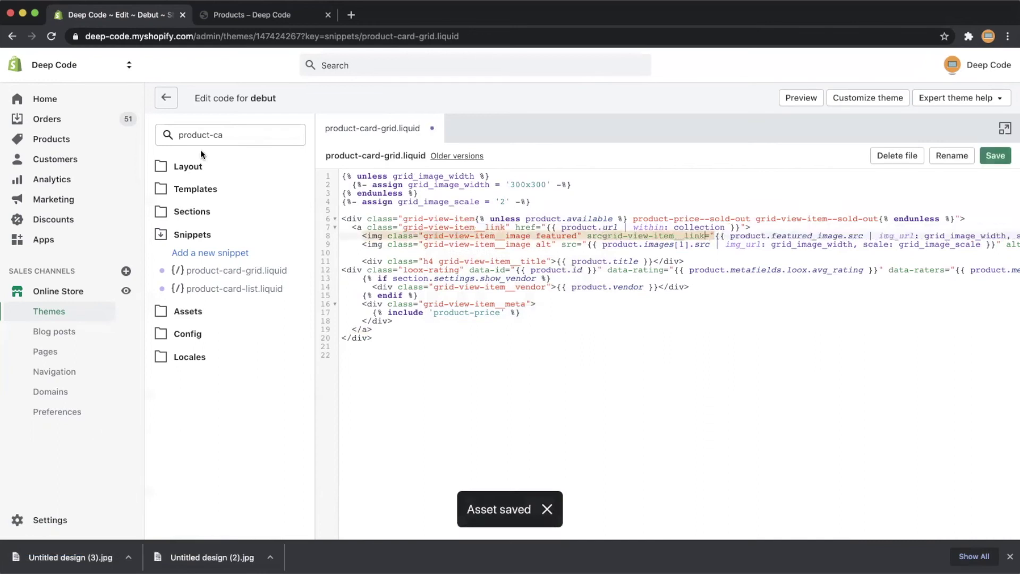
{"action": "left_click", "coordinate": [230, 136]}
{"action": "key", "text": "super+a"}
Open theme.scss.liquid via a 'css' file search and scroll to its end
{"action": "type", "text": "cs"}
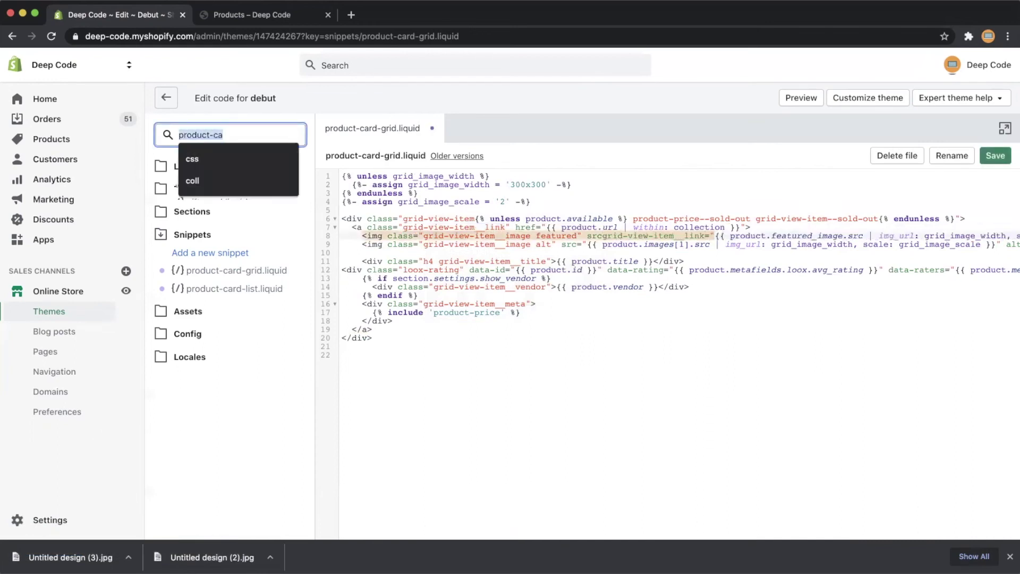
{"action": "type", "text": "s"}
{"action": "left_click", "coordinate": [222, 311]}
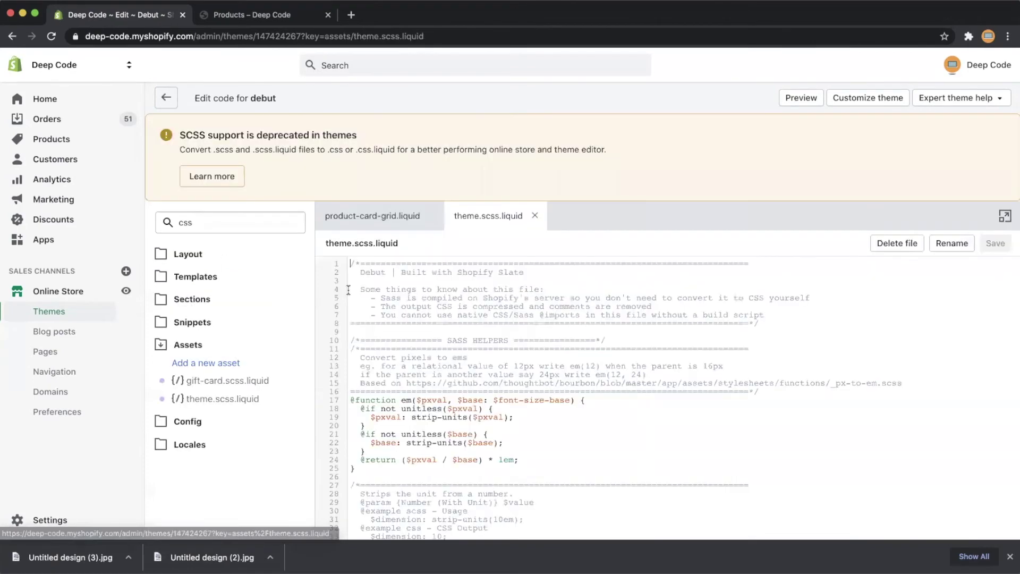
{"action": "scroll", "coordinate": [440, 307], "scroll_direction": "down", "scroll_amount": 10}
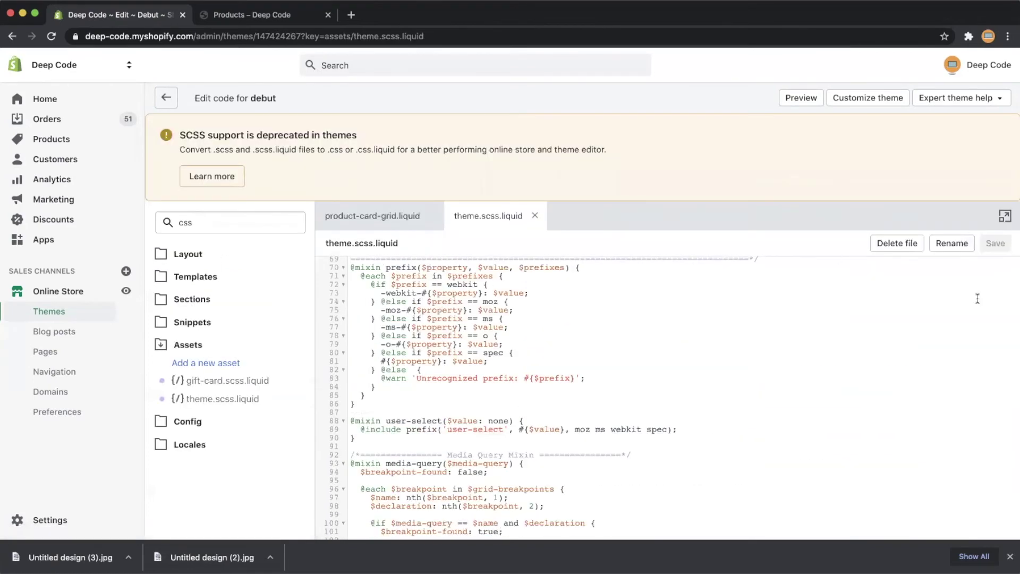
{"action": "scroll", "coordinate": [976, 296], "scroll_direction": "down", "scroll_amount": 3}
{"action": "left_click_drag", "start_coordinate": [1014, 270], "coordinate": [1014, 521]}
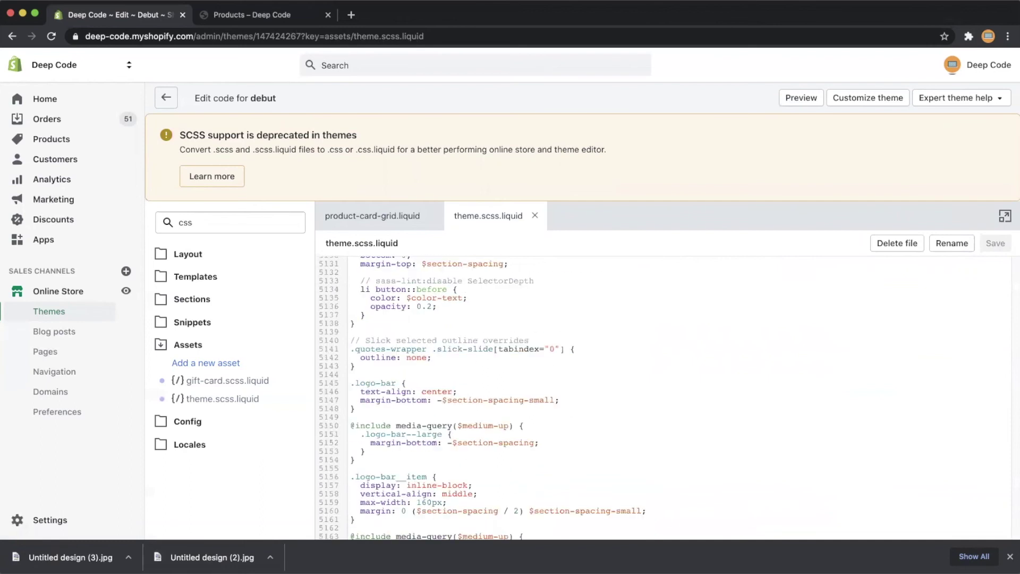
{"action": "scroll", "coordinate": [779, 478], "scroll_direction": "down", "scroll_amount": 10}
{"action": "scroll", "coordinate": [779, 478], "scroll_direction": "down", "scroll_amount": 10}
{"action": "scroll", "coordinate": [779, 478], "scroll_direction": "down", "scroll_amount": 10}
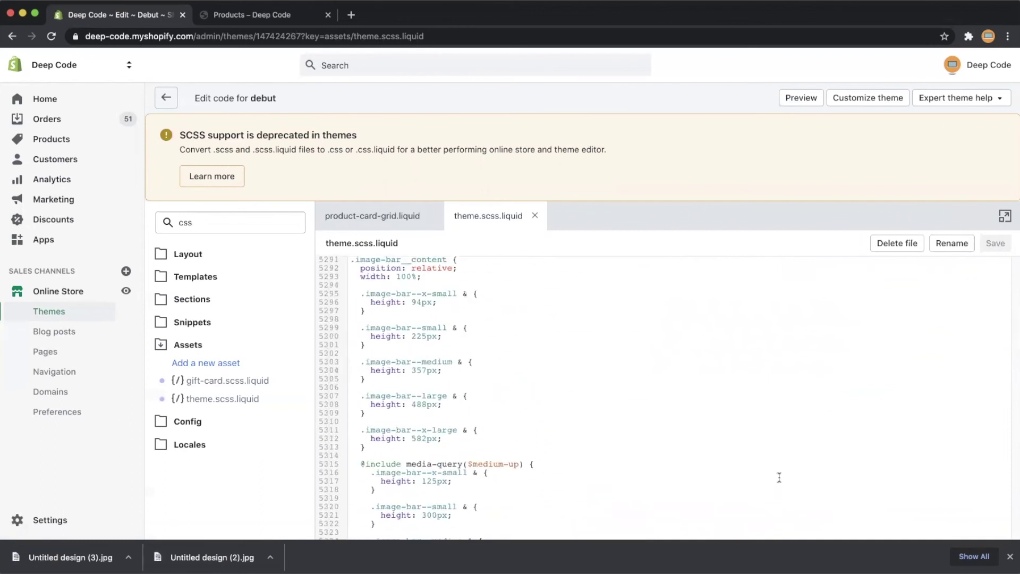
{"action": "scroll", "coordinate": [779, 477], "scroll_direction": "down", "scroll_amount": 10}
{"action": "scroll", "coordinate": [779, 477], "scroll_direction": "down", "scroll_amount": 10}
{"action": "scroll", "coordinate": [760, 473], "scroll_direction": "down", "scroll_amount": 10}
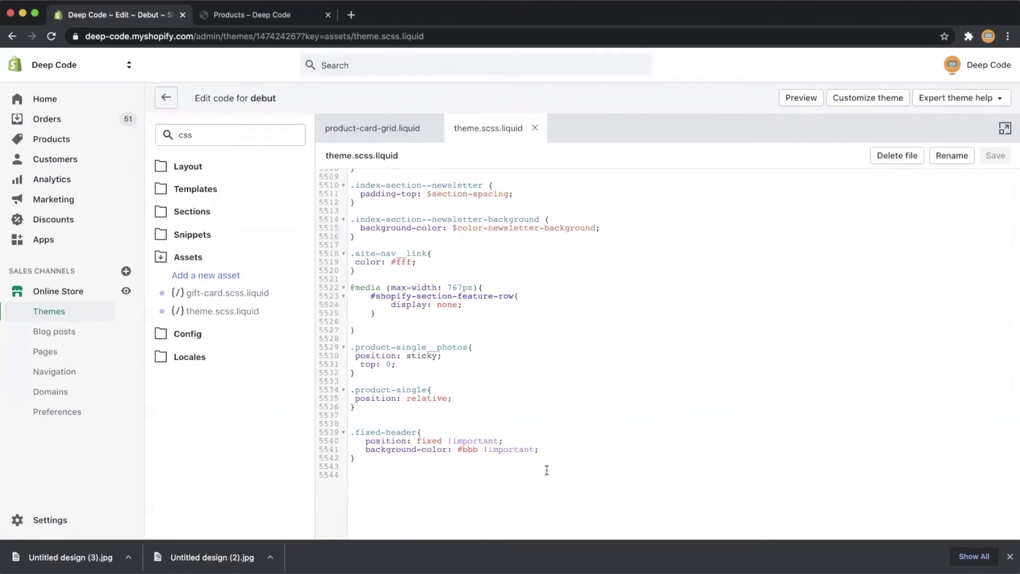
Add a '.grid-view-item__link .featured' rule with display: block on the last line
{"action": "left_click", "coordinate": [546, 471]}
{"action": "type", "text": "..grid-view-item__link"}
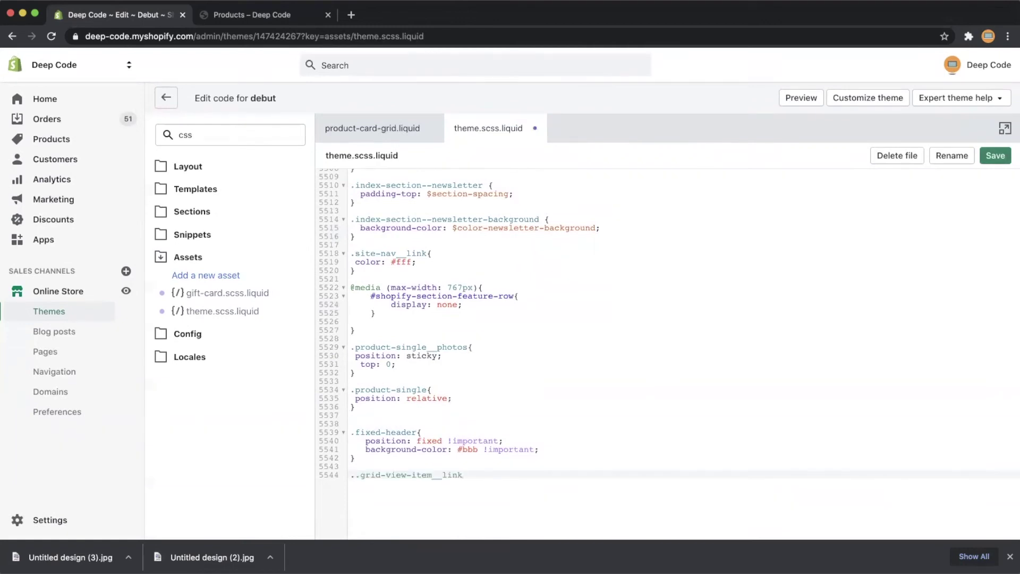
{"action": "key", "text": "ctrl+z"}
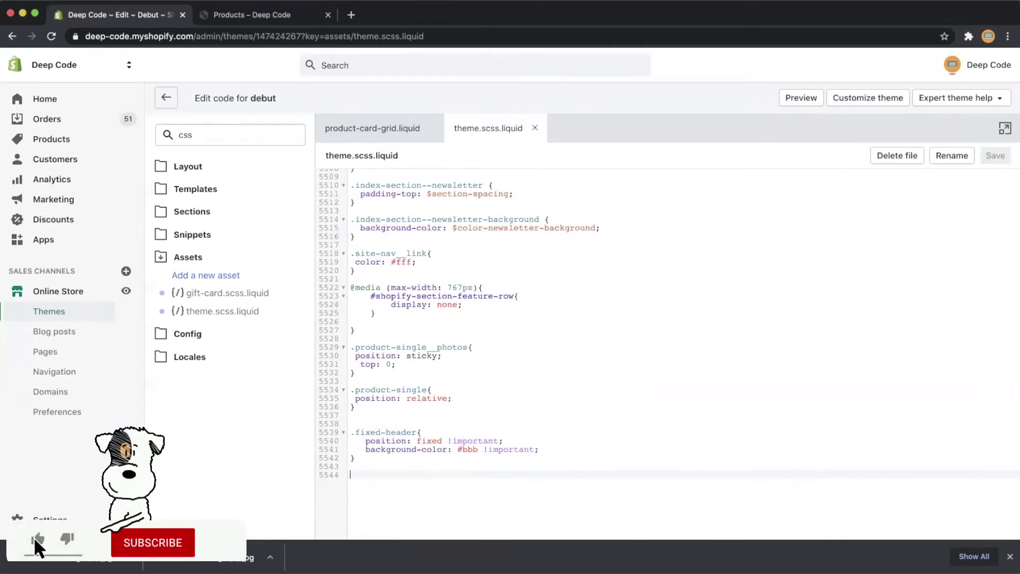
{"action": "type", "text": ".grid-view-item__link "}
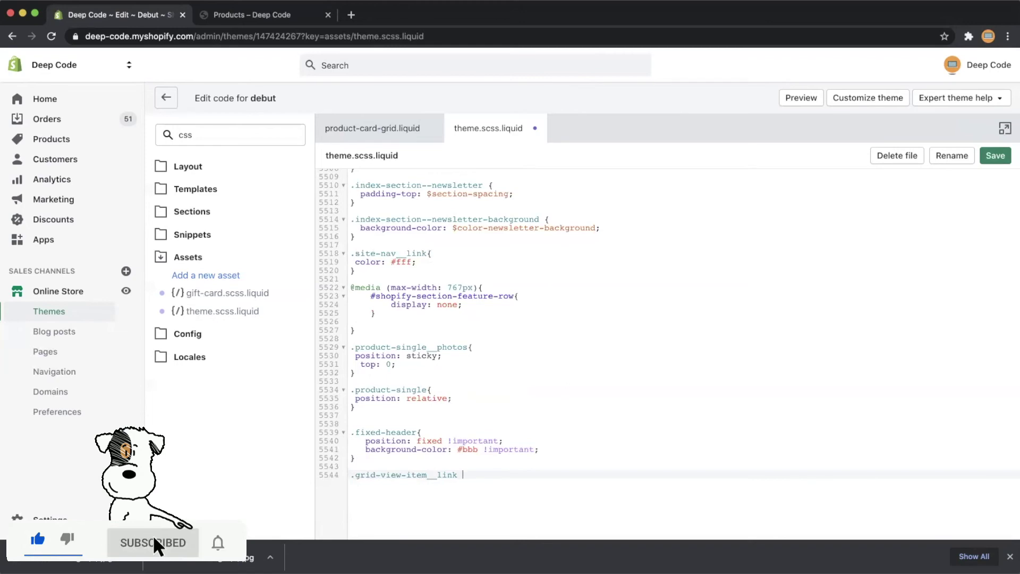
{"action": "type", "text": ".featu"}
{"action": "type", "text": "red{"}
{"action": "key", "text": "Return"}
{"action": "key", "text": "Return"}
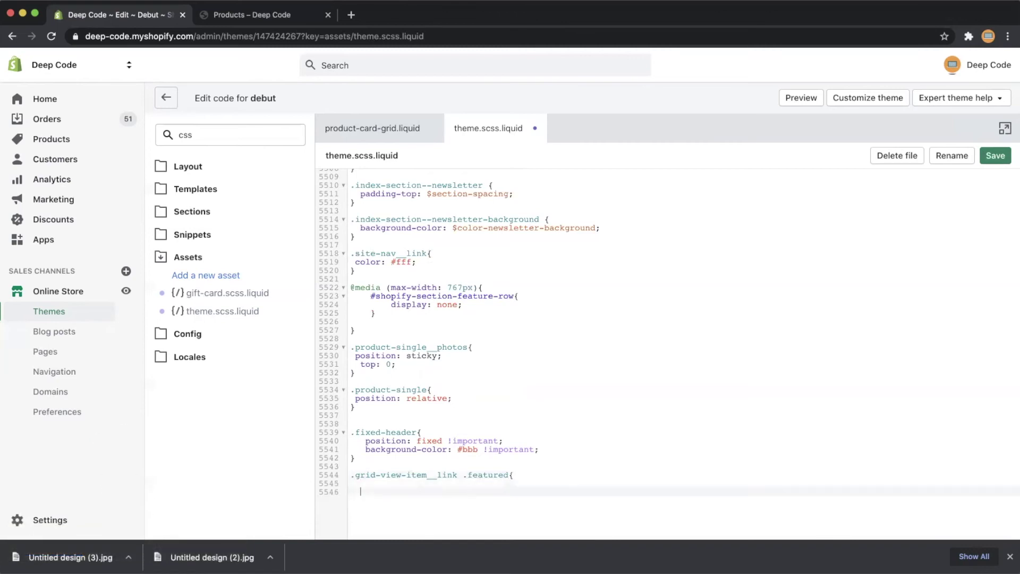
{"action": "type", "text": "}"}
{"action": "key", "text": "Up"}
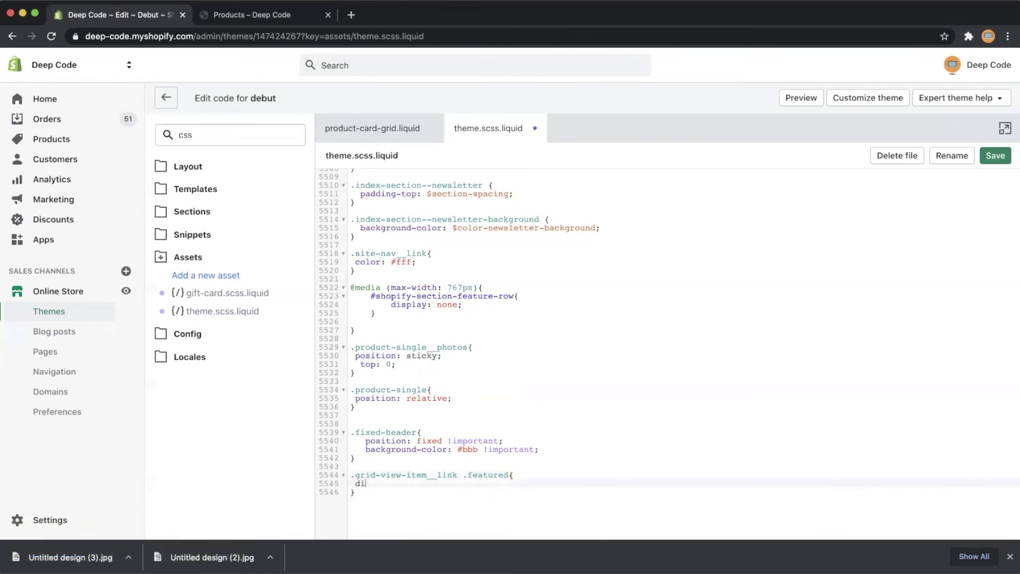
{"action": "type", "text": "splay: block;"}
{"action": "key", "text": "Down"}
{"action": "key", "text": "Return"}
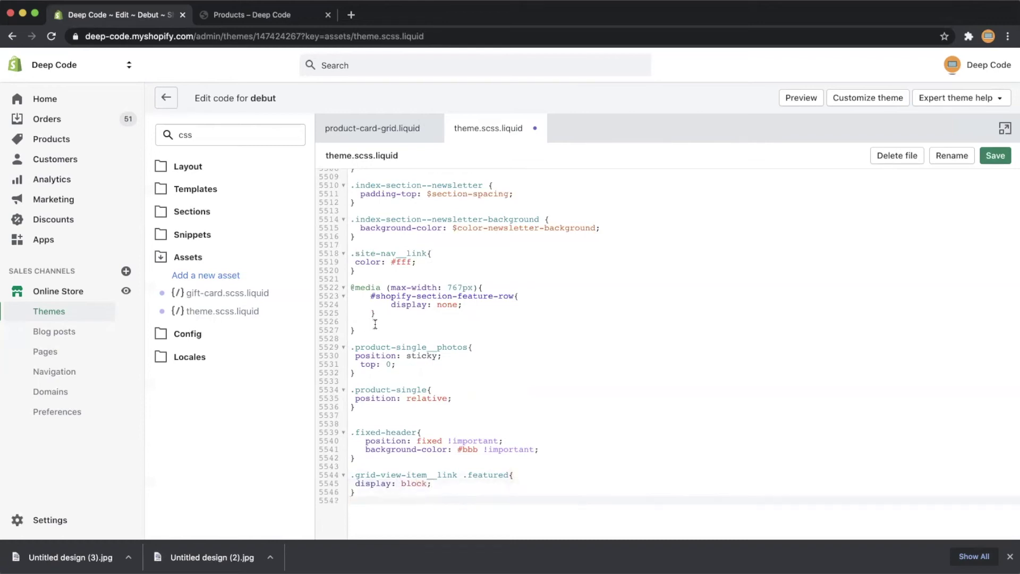
Add a '.grid-view-item__link .alt { display: none; }' rule and select both new rules
{"action": "scroll", "coordinate": [393, 409], "scroll_direction": "down", "scroll_amount": 1}
{"action": "type", "text": ".grid-view-item__link .al"}
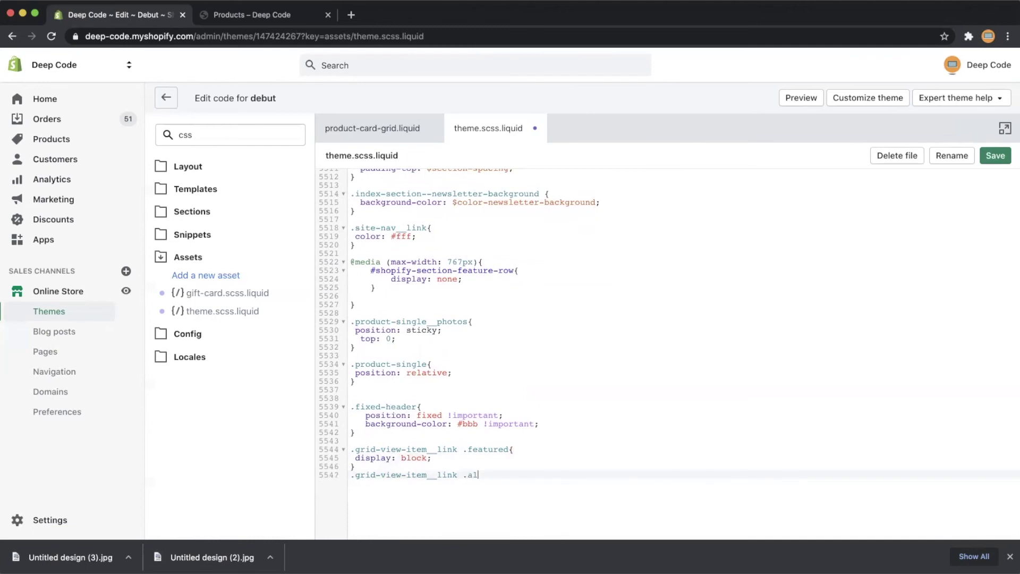
{"action": "type", "text": "t{"}
{"action": "key", "text": "Return"}
{"action": "key", "text": "Return"}
{"action": "type", "text": "}"}
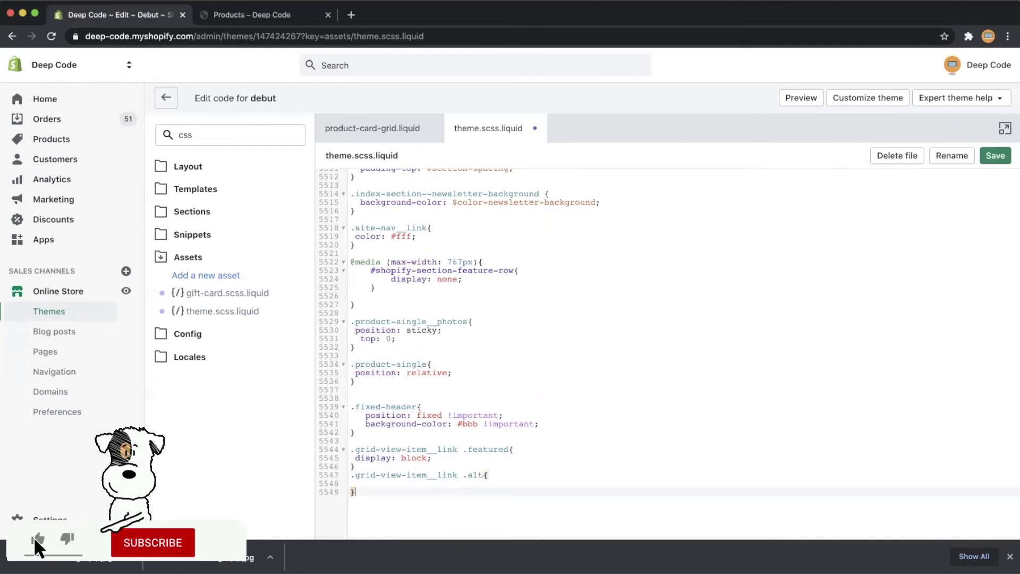
{"action": "key", "text": "Up"}
{"action": "type", "text": "displa"}
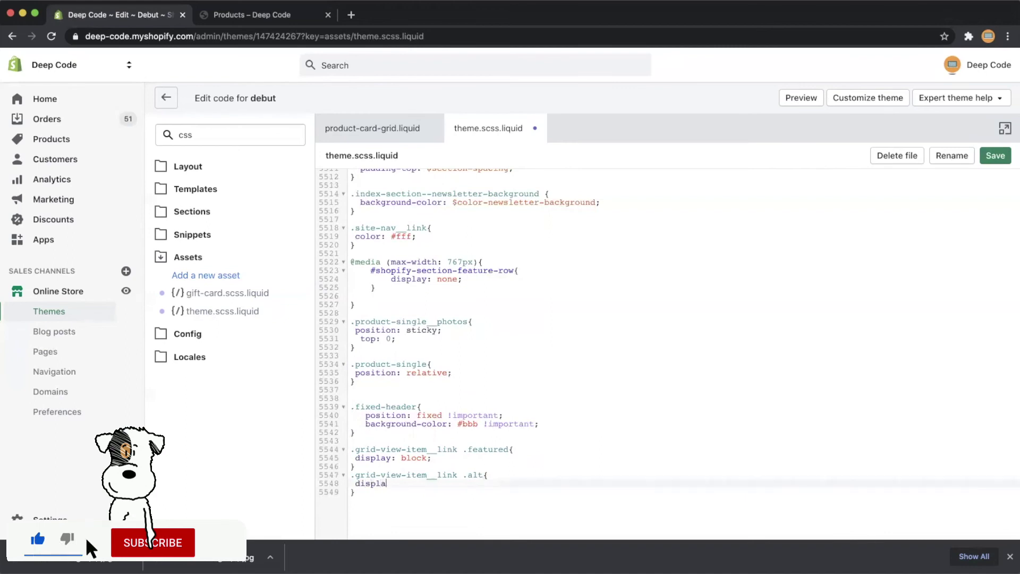
{"action": "type", "text": "y: none;"}
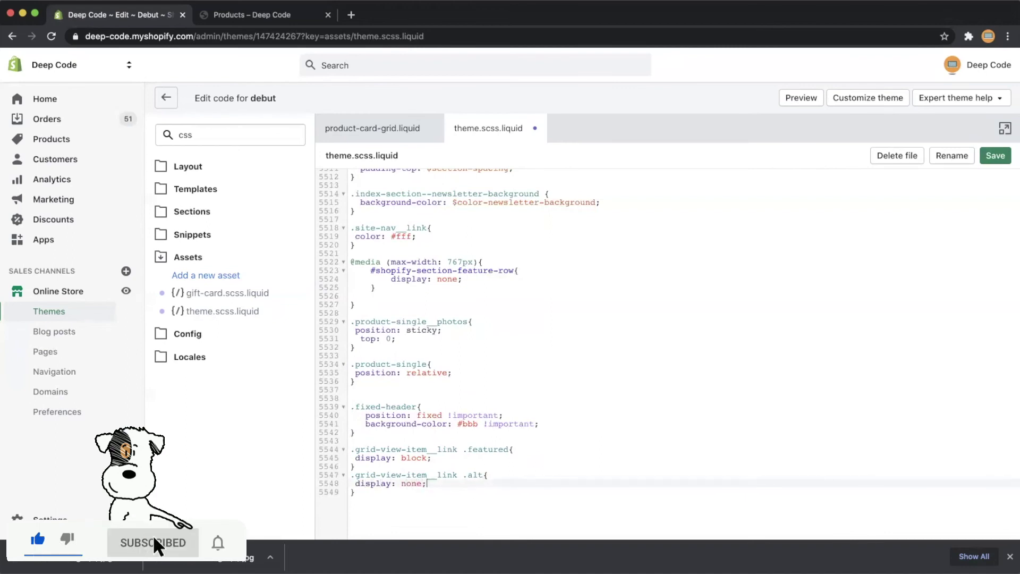
{"action": "key", "text": "Down"}
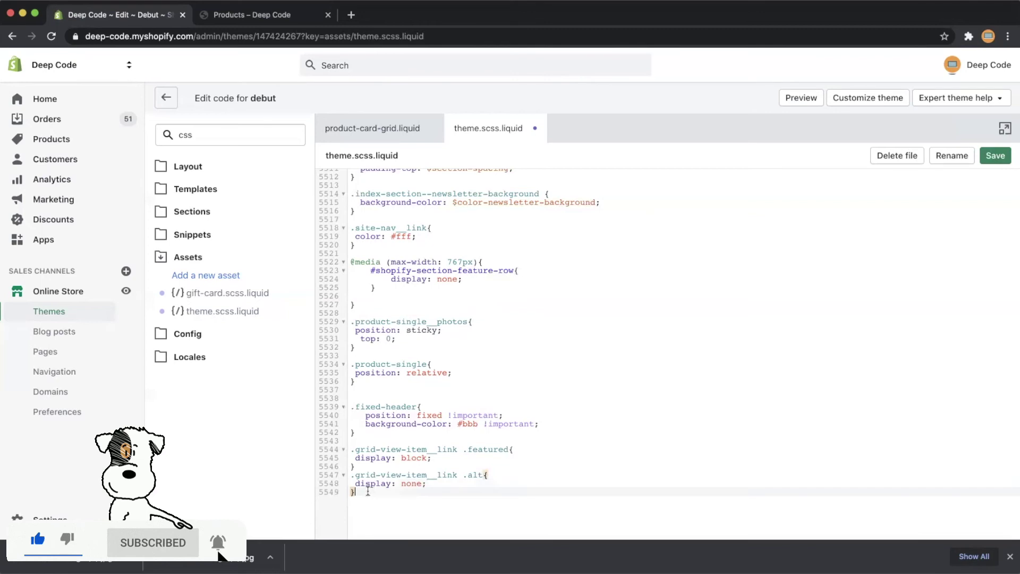
{"action": "key", "text": "shift+Up"}
{"action": "key", "text": "shift+Up"}
{"action": "key", "text": "shift+Up"}
{"action": "key", "text": "shift+Home"}
{"action": "key", "text": "ctrl+c"}
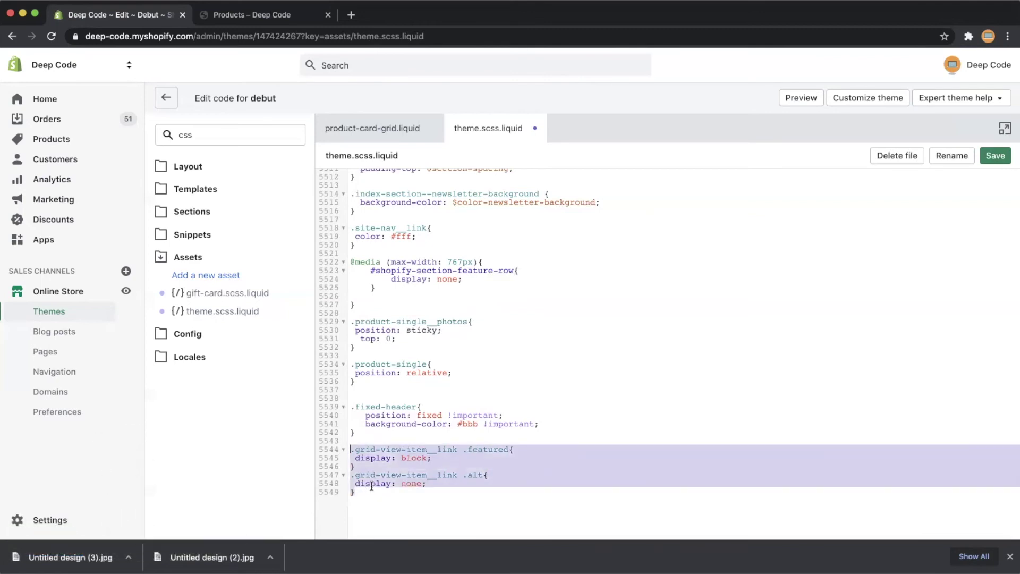
Paste a copy of both rules and make '.grid-view-item__link:hover .featured' display: none
{"action": "left_click", "coordinate": [383, 465]}
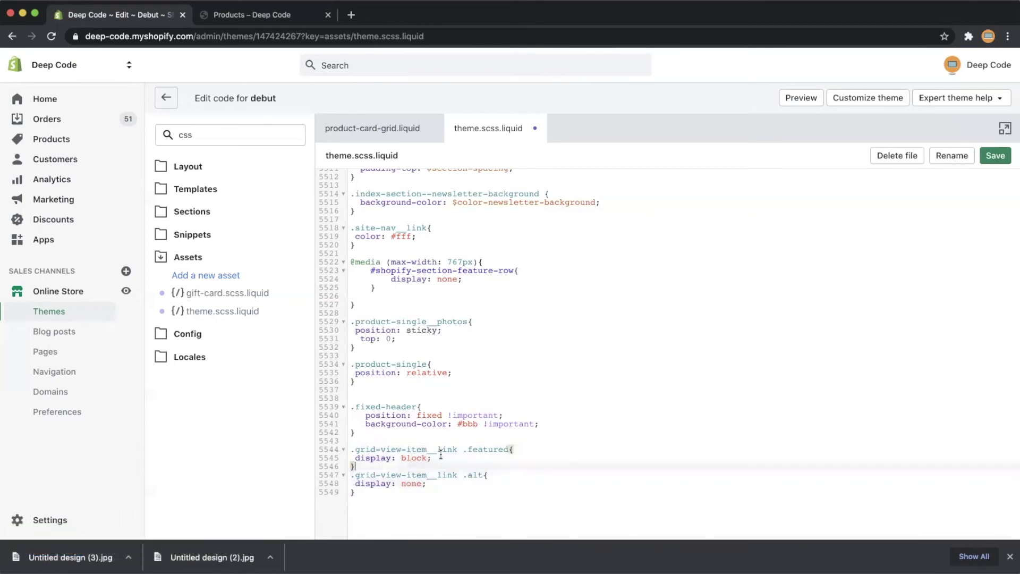
{"action": "left_click", "coordinate": [393, 498]}
{"action": "key", "text": "Return"}
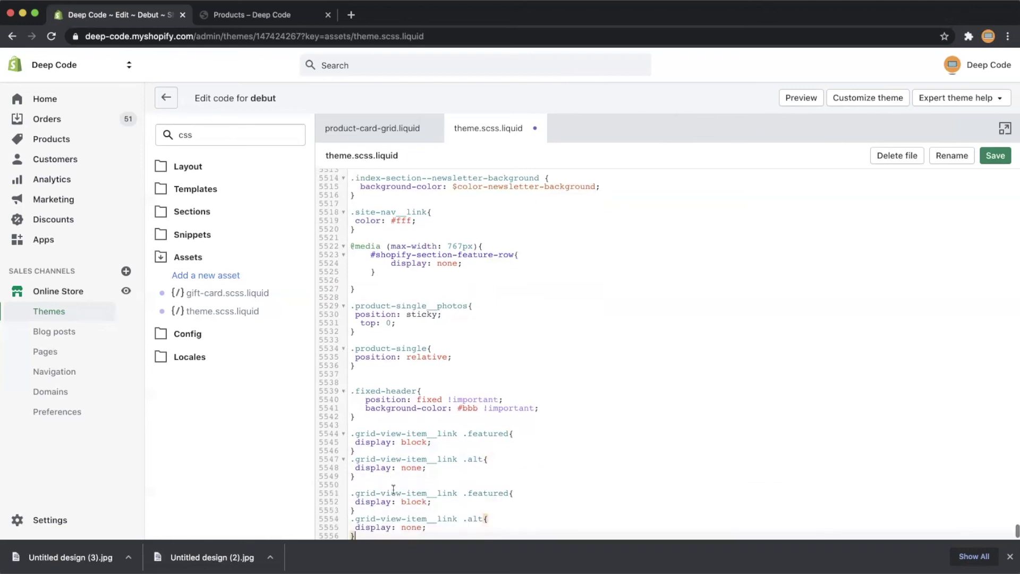
{"action": "key", "text": "ctrl+v"}
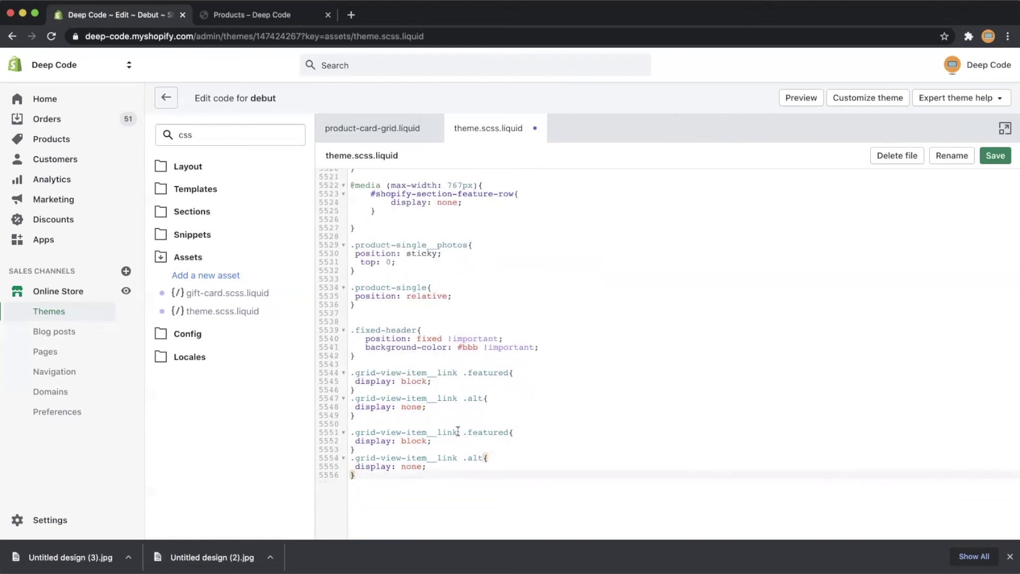
{"action": "left_click", "coordinate": [458, 432]}
{"action": "type", "text": ":hov"}
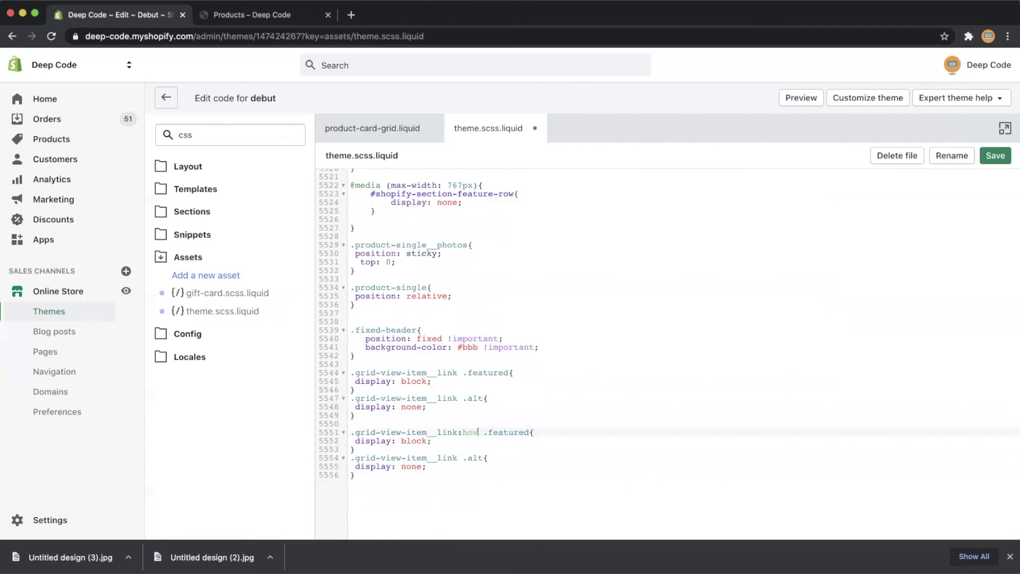
{"action": "type", "text": "er"}
{"action": "double_click", "coordinate": [416, 440]}
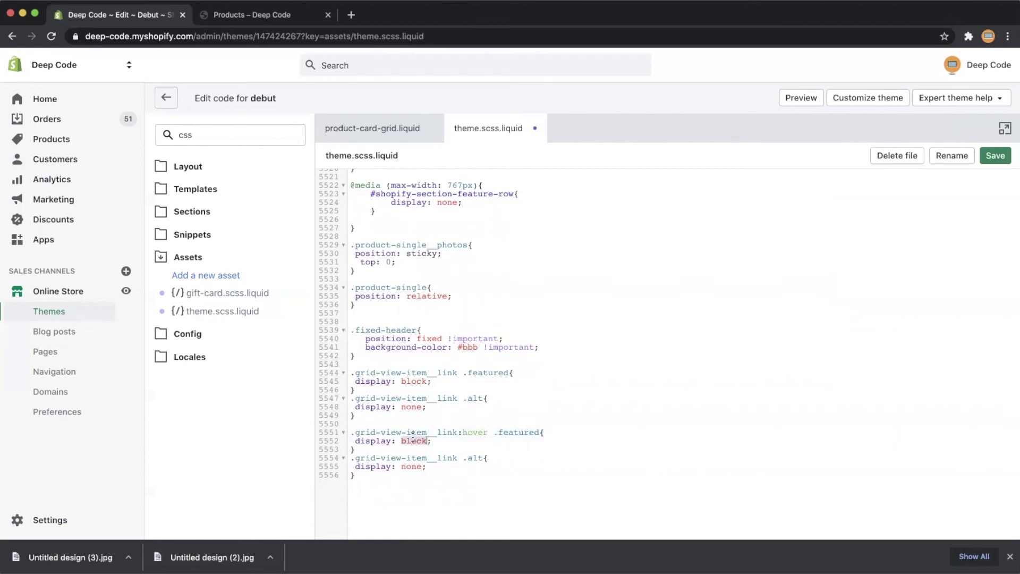
{"action": "type", "text": "none"}
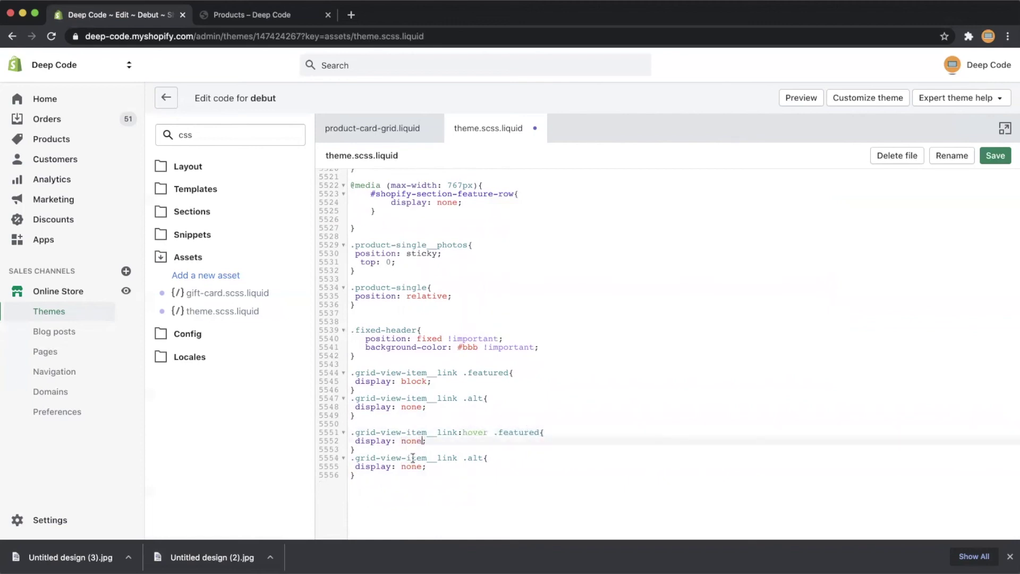
Make '.grid-view-item__link:hover .alt' display: block and save theme.scss.liquid
{"action": "left_click", "coordinate": [459, 457]}
{"action": "type", "text": ":"}
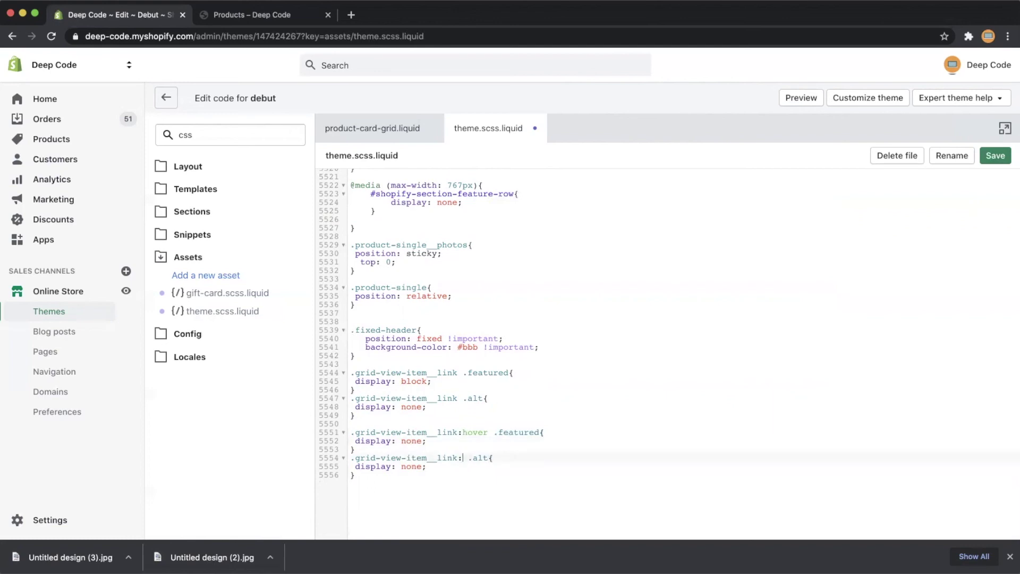
{"action": "type", "text": "hover"}
{"action": "double_click", "coordinate": [410, 467]}
{"action": "type", "text": "bl"}
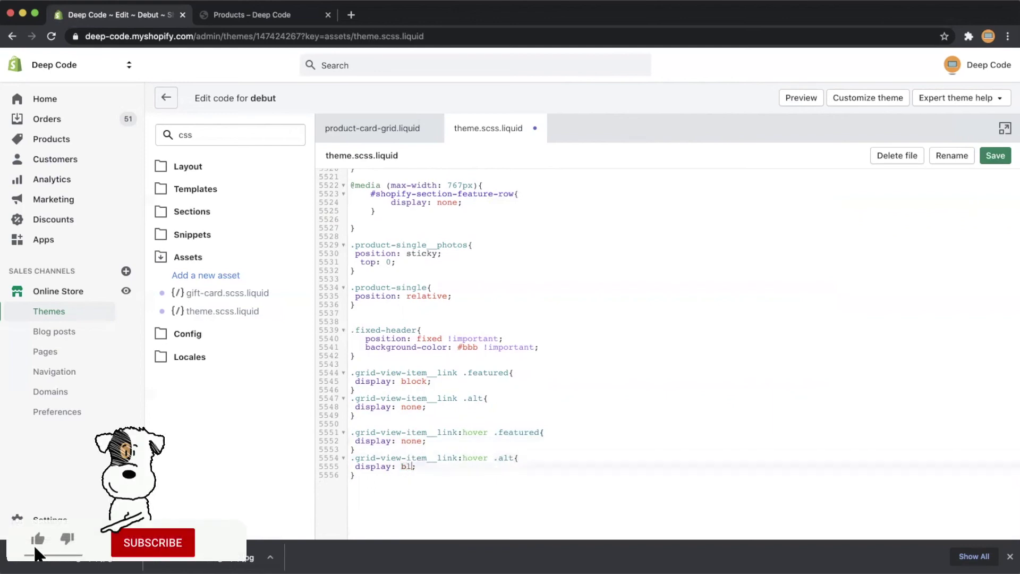
{"action": "type", "text": "oc"}
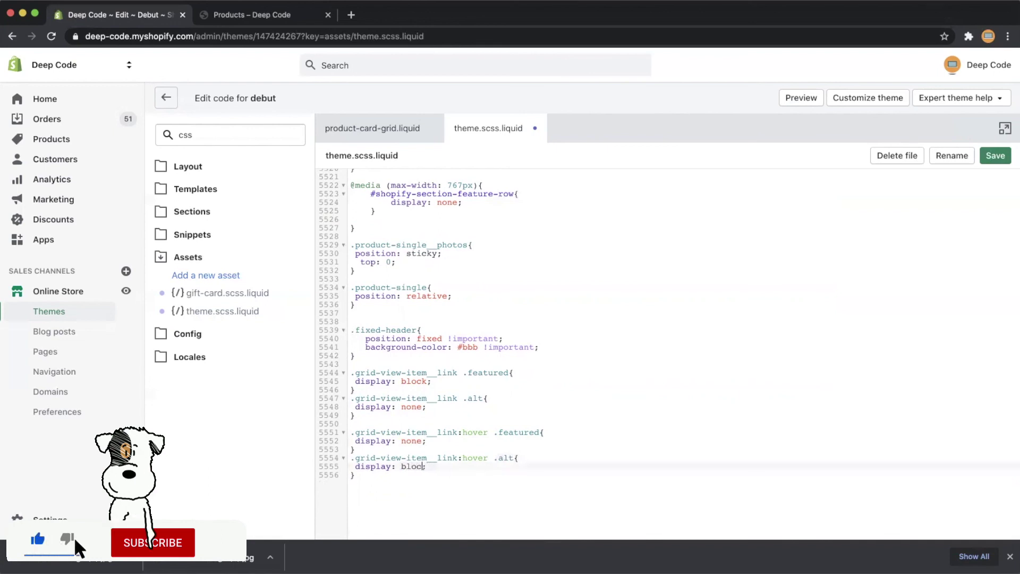
{"action": "type", "text": "k"}
{"action": "key", "text": "Up"}
{"action": "key", "text": "Up"}
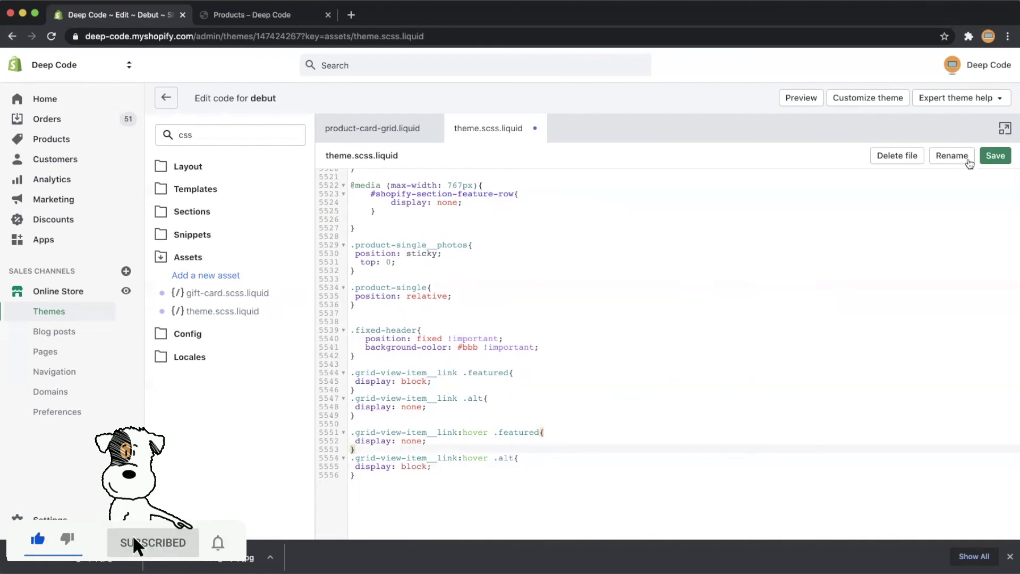
{"action": "left_click", "coordinate": [996, 155]}
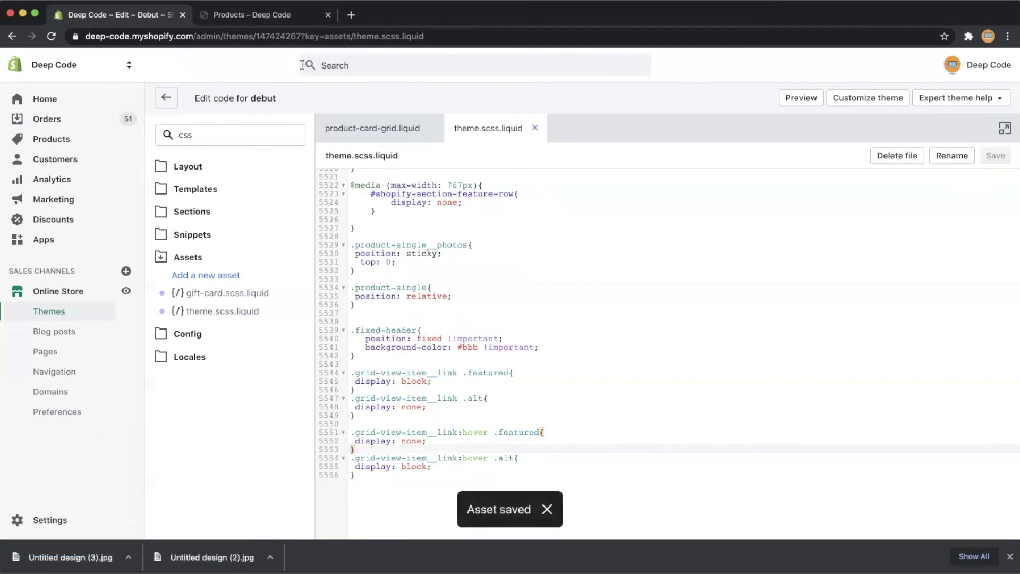
Reload the 'Products – Deep Code' storefront tab to load the new hover styles
{"action": "left_click", "coordinate": [251, 17]}
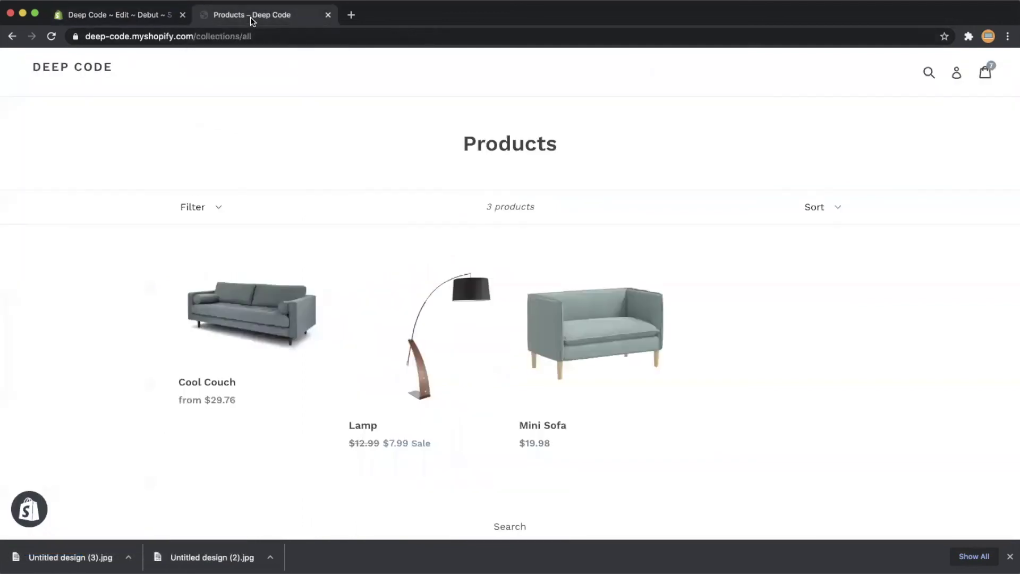
{"action": "left_click", "coordinate": [51, 37]}
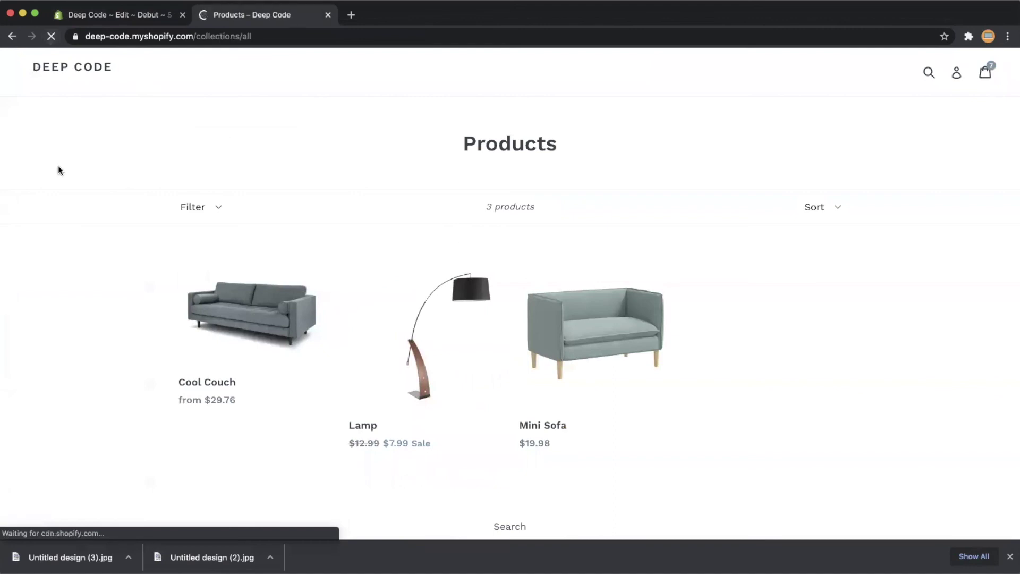